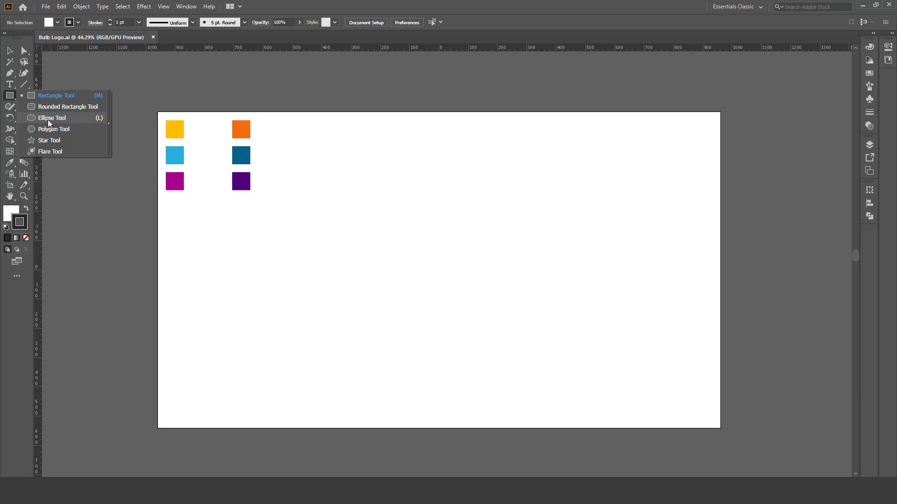
Step: Draw a circle about 459 px in diameter and center it horizontally and vertically on the artboard
{"action": "left_click", "coordinate": [48, 120]}
{"action": "left_click_drag", "start_coordinate": [391, 195], "coordinate": [527, 312]}
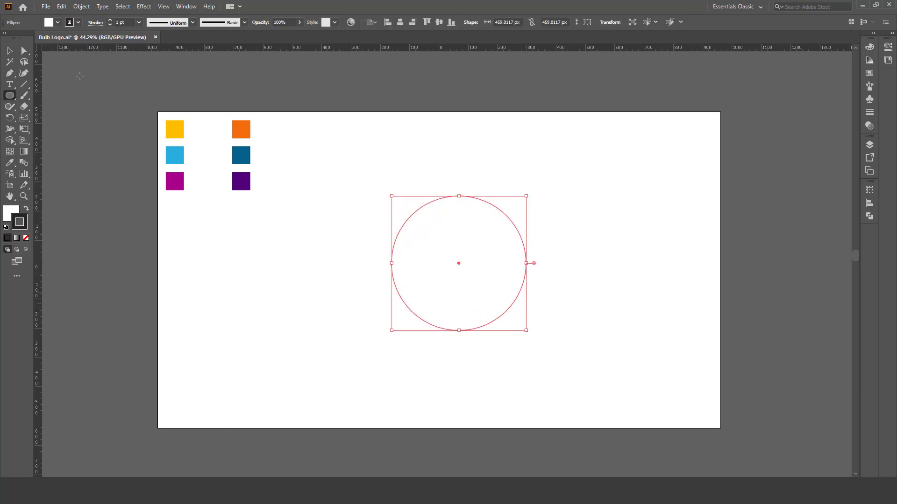
{"action": "left_click", "coordinate": [11, 51]}
{"action": "left_click", "coordinate": [402, 21]}
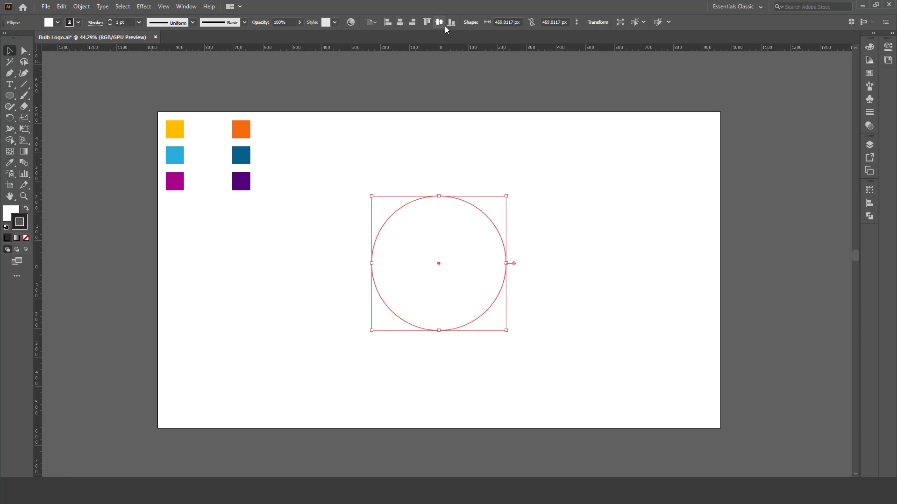
{"action": "left_click", "coordinate": [440, 22]}
{"action": "left_click", "coordinate": [492, 159]}
{"action": "left_click", "coordinate": [423, 276]}
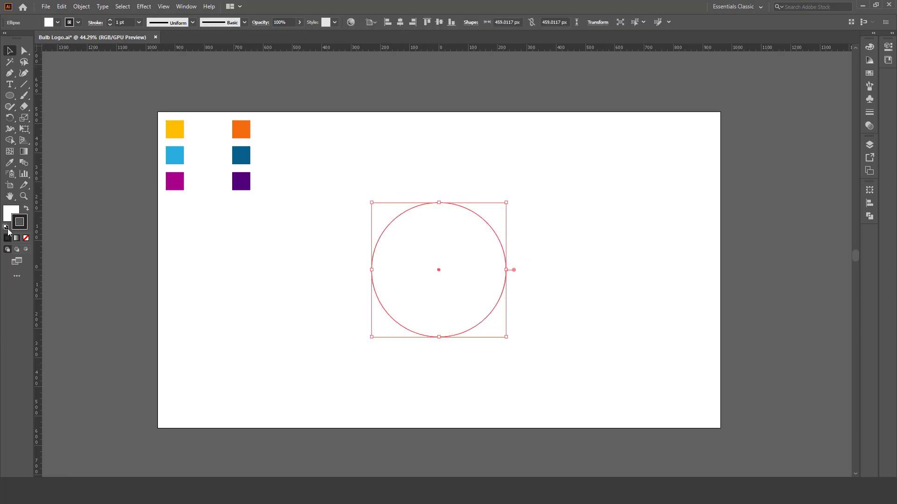
Step: Remove the circle's fill and set its stroke weight to 10 pt
{"action": "left_click", "coordinate": [14, 212]}
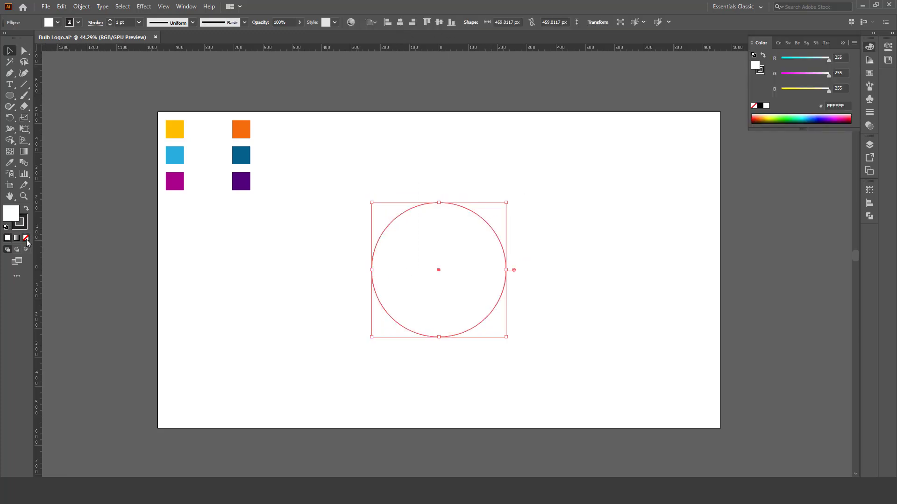
{"action": "left_click", "coordinate": [27, 238]}
{"action": "left_click", "coordinate": [24, 228]}
{"action": "left_click_drag", "start_coordinate": [126, 23], "coordinate": [97, 20]}
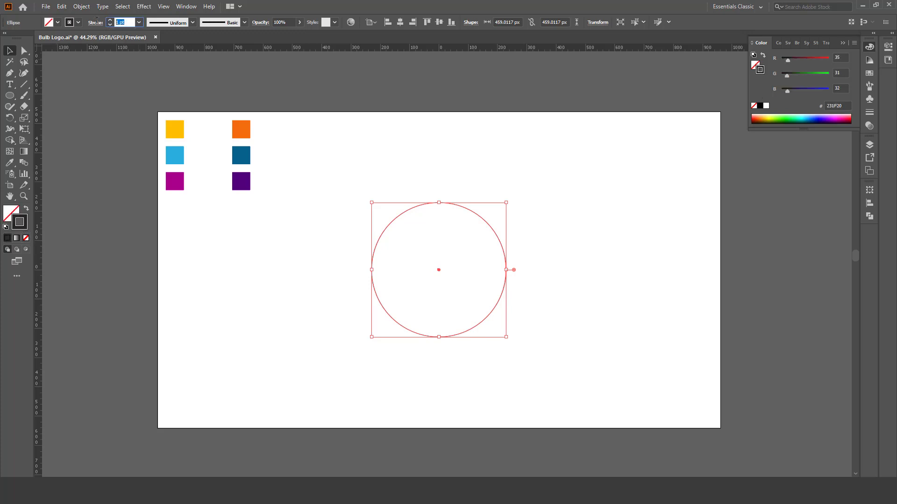
{"action": "type", "text": "10"}
{"action": "key", "text": "Return"}
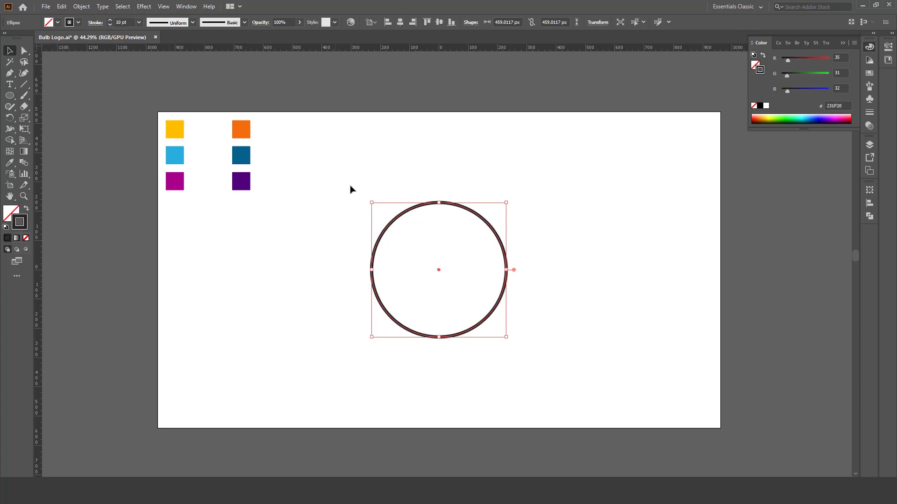
Step: Move the circle straight up on the artboard and draw a second circle about 253 px in diameter to its lower left
{"action": "left_click_drag", "start_coordinate": [487, 211], "coordinate": [488, 166]}
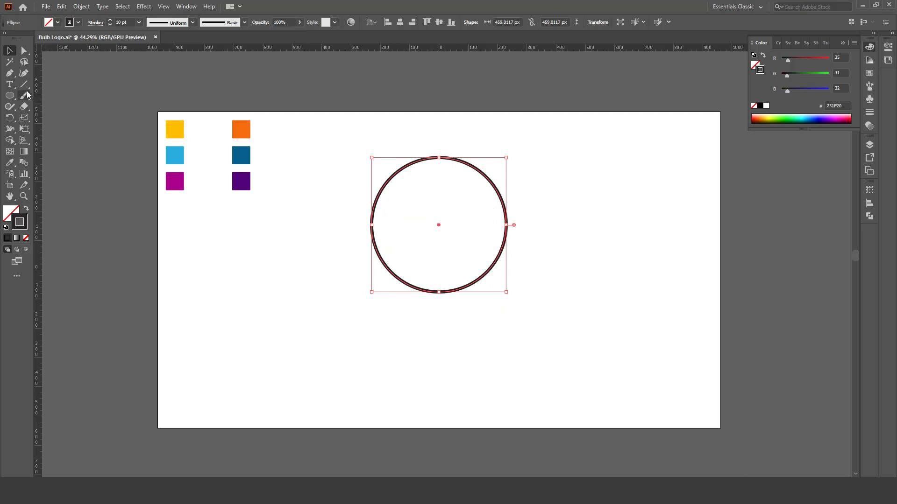
{"action": "left_click", "coordinate": [9, 96]}
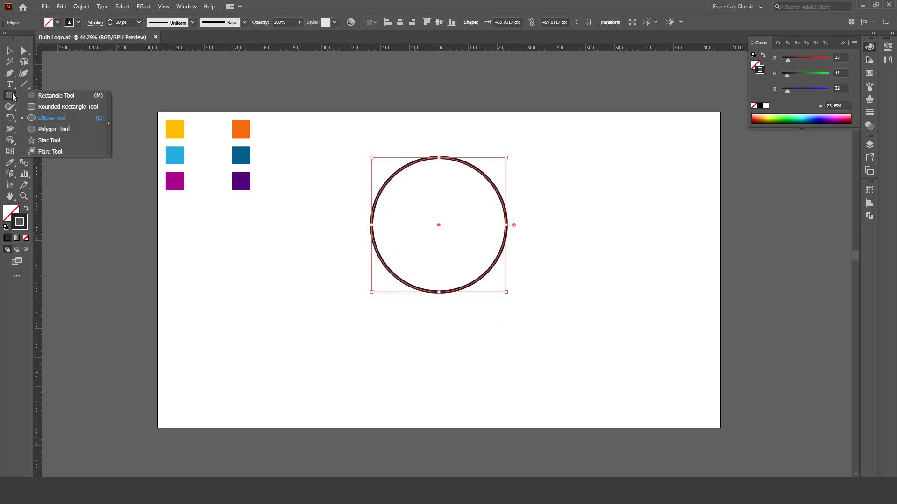
{"action": "left_click", "coordinate": [52, 120]}
{"action": "left_click_drag", "start_coordinate": [327, 302], "coordinate": [401, 376]}
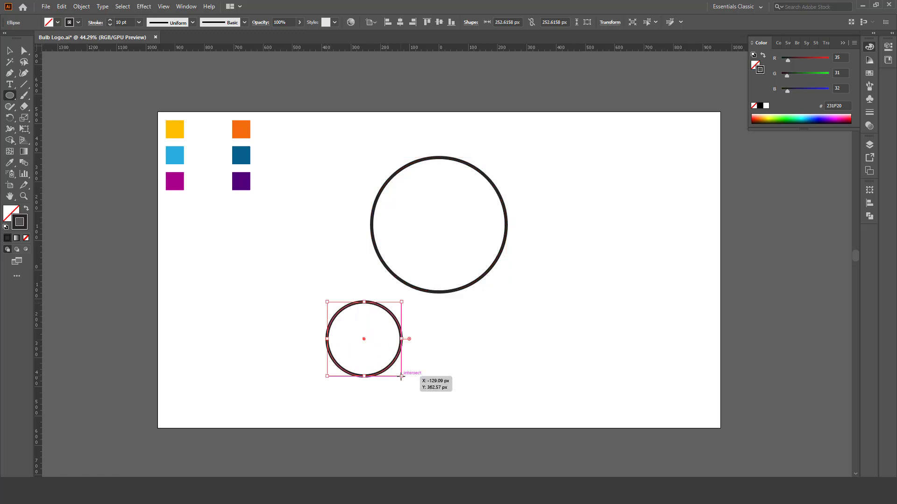
{"action": "left_click", "coordinate": [10, 50]}
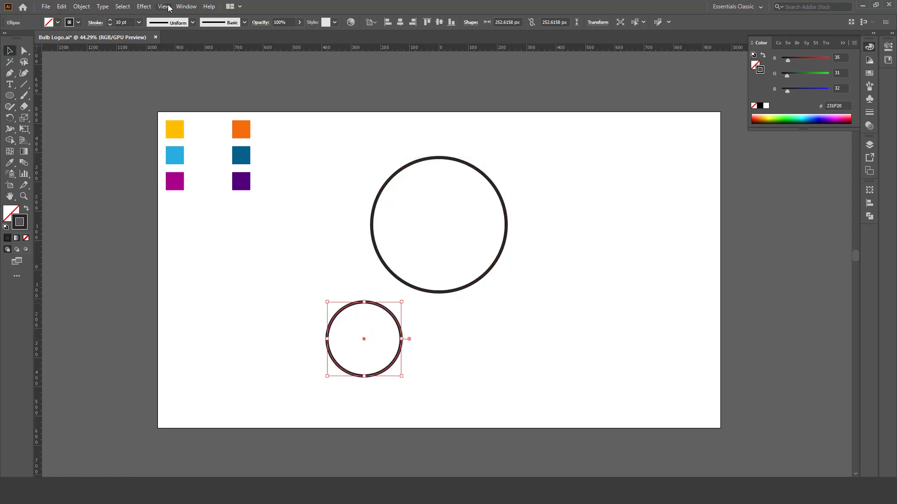
Step: Switch to outline view and move the small circle against the large circle's lower-left edge
{"action": "left_click", "coordinate": [164, 6]}
{"action": "left_click", "coordinate": [180, 19]}
{"action": "left_click", "coordinate": [404, 346]}
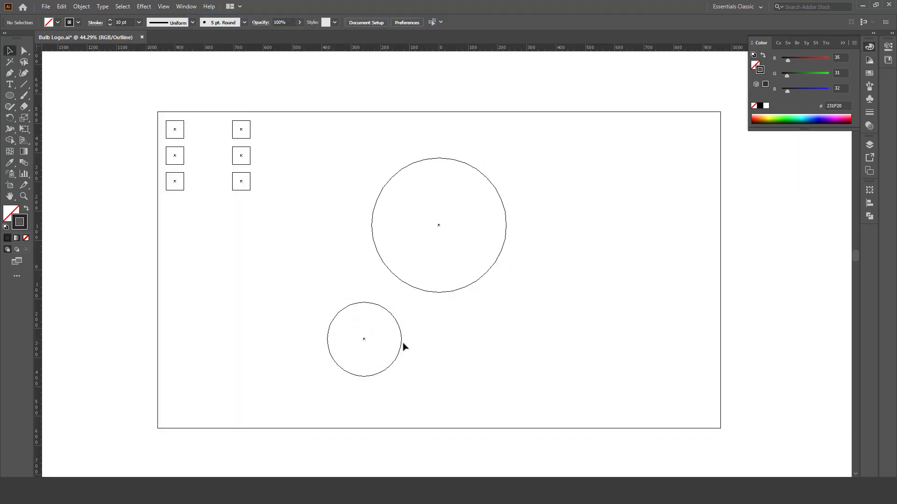
{"action": "left_click_drag", "start_coordinate": [402, 347], "coordinate": [412, 315]}
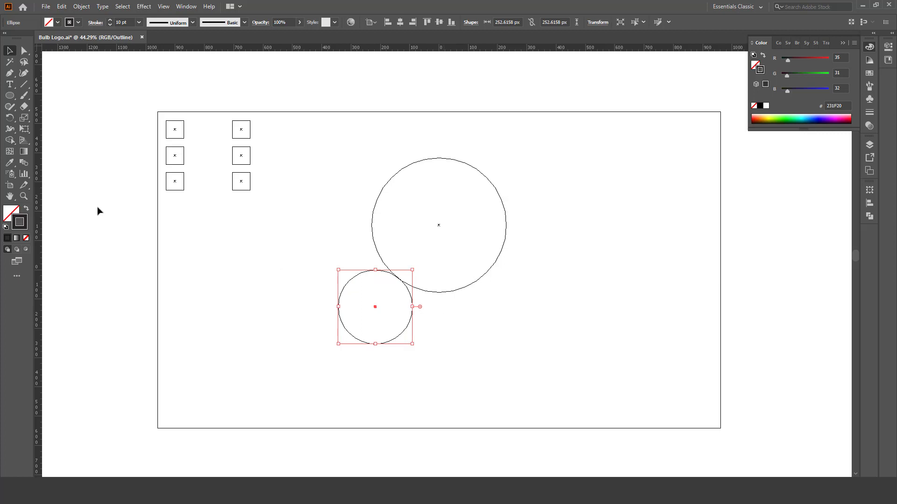
Step: Fine-tune the small circle's position so its edge just touches the large circle at a single point
{"action": "key", "text": "z"}
{"action": "left_click_drag", "start_coordinate": [420, 293], "coordinate": [438, 304]}
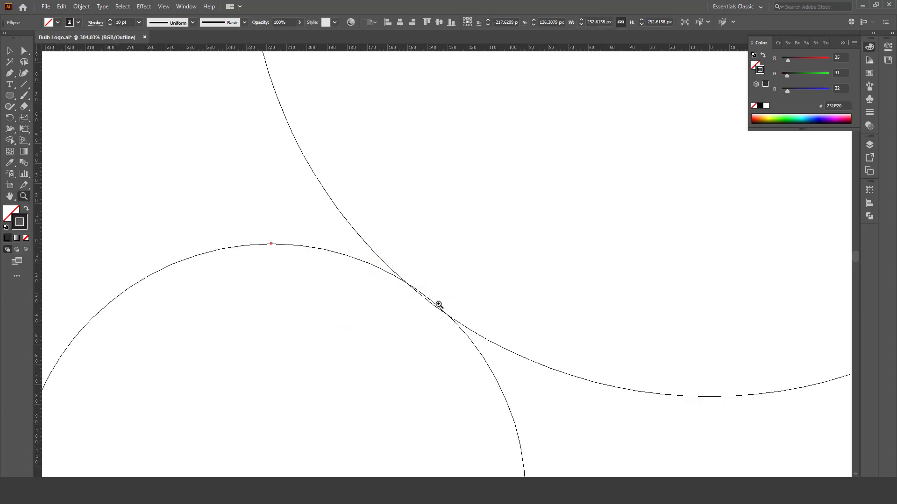
{"action": "left_click", "coordinate": [9, 52]}
{"action": "left_click", "coordinate": [447, 139]}
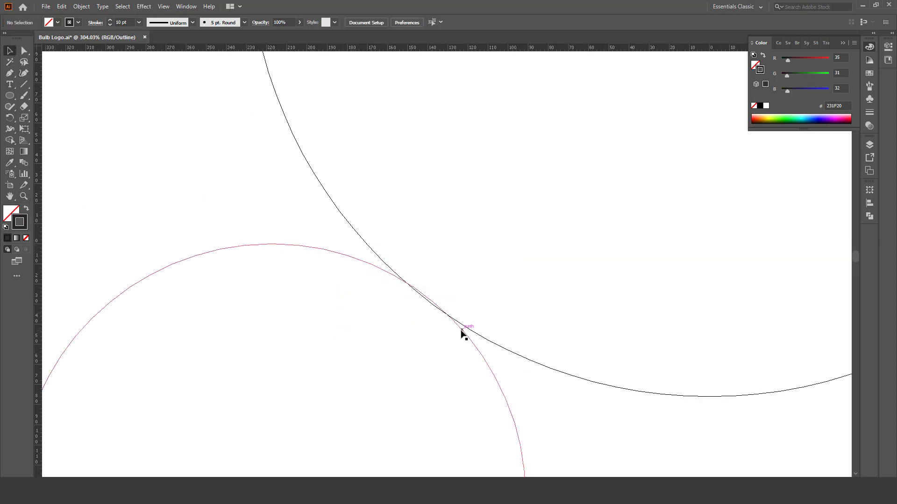
{"action": "left_click_drag", "start_coordinate": [457, 345], "coordinate": [465, 336]}
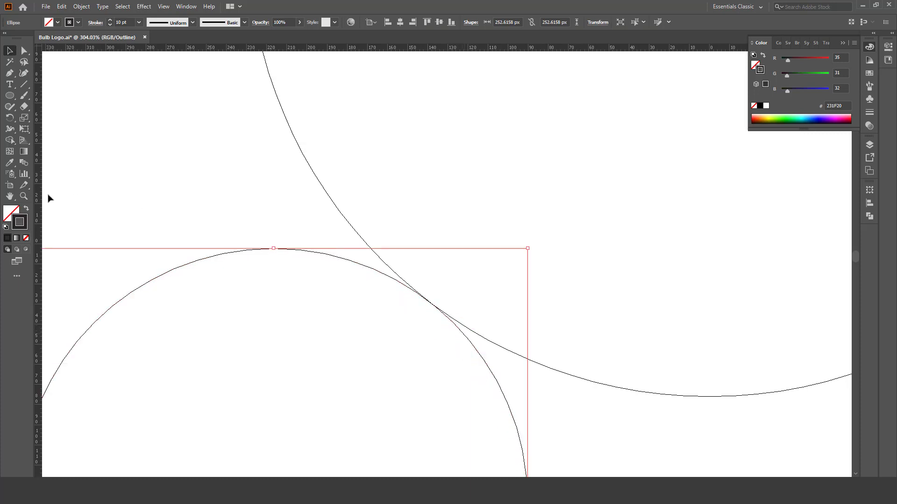
Step: Copy the small circle and paste the duplicate in place
{"action": "left_click", "coordinate": [26, 197]}
{"action": "left_click", "coordinate": [450, 260], "text": "alt"}
{"action": "left_click", "coordinate": [450, 260], "text": "alt"}
{"action": "left_click", "coordinate": [450, 260], "text": "alt"}
{"action": "left_click", "coordinate": [450, 260], "text": "alt"}
{"action": "left_click", "coordinate": [449, 260], "text": "alt"}
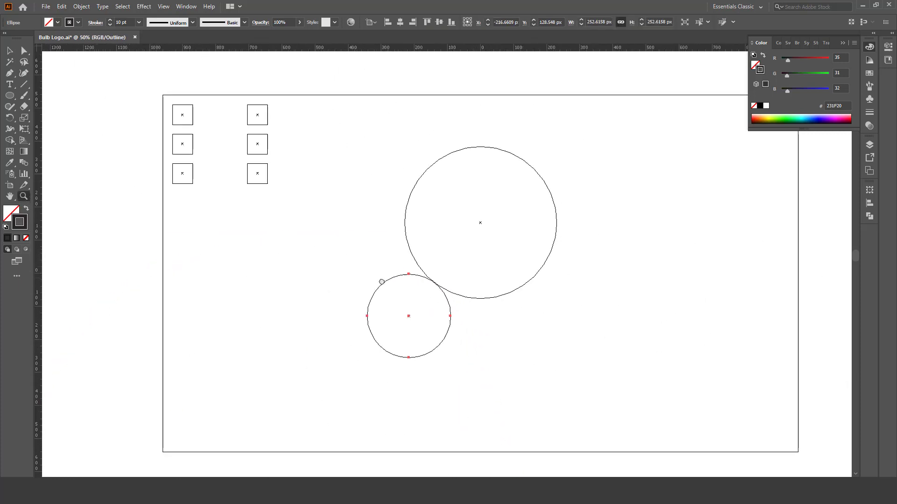
{"action": "left_click_drag", "start_coordinate": [502, 283], "coordinate": [375, 286]}
{"action": "key", "text": "v"}
{"action": "left_click", "coordinate": [354, 323]}
{"action": "left_click", "coordinate": [309, 351]}
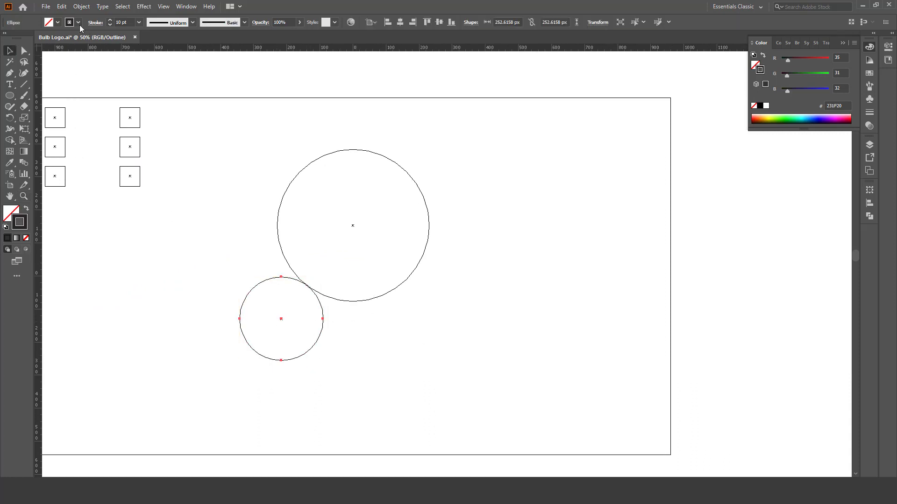
{"action": "left_click", "coordinate": [62, 10]}
{"action": "left_click", "coordinate": [63, 8]}
{"action": "left_click", "coordinate": [62, 9]}
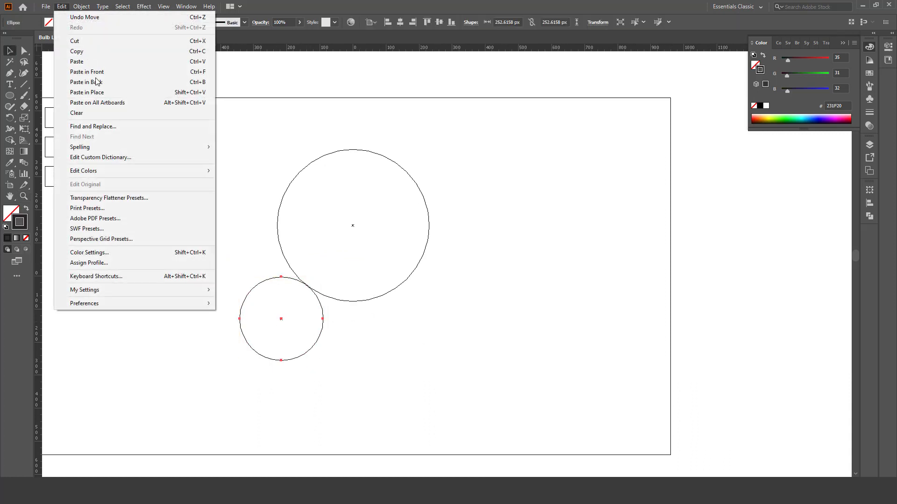
{"action": "left_click", "coordinate": [99, 92]}
{"action": "left_click", "coordinate": [252, 250]}
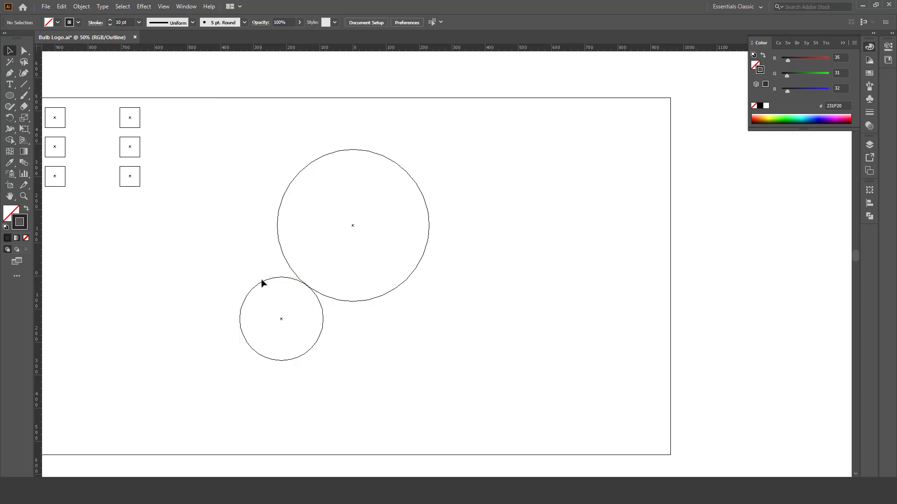
Step: Move the duplicate circle horizontally to the opposite side until it just touches the large circle's lower-right edge
{"action": "left_click_drag", "start_coordinate": [262, 282], "coordinate": [400, 292]}
{"action": "key", "text": "z"}
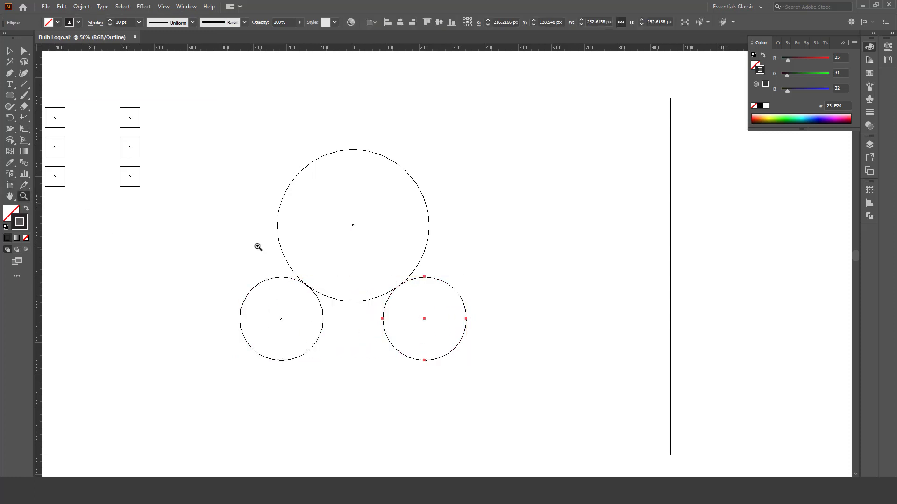
{"action": "left_click_drag", "start_coordinate": [501, 331], "coordinate": [523, 343]}
{"action": "left_click_drag", "start_coordinate": [177, 141], "coordinate": [515, 361]}
{"action": "key", "text": "v"}
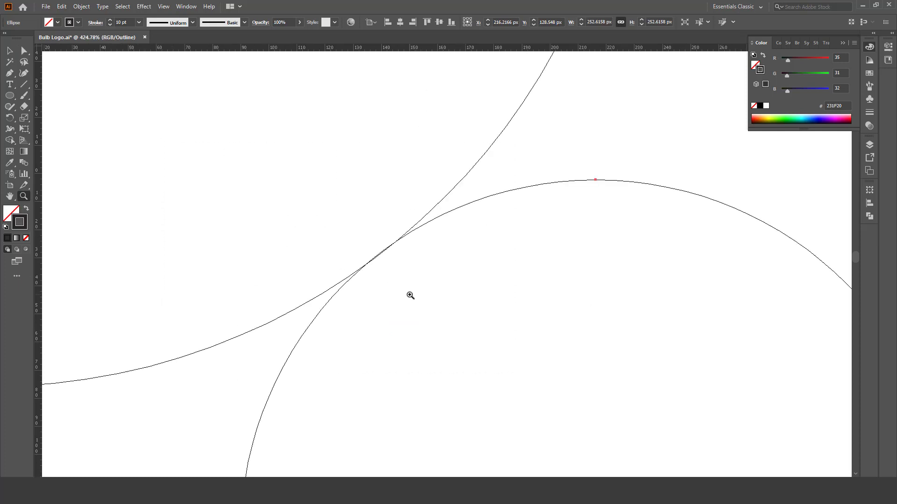
{"action": "mouse_move", "coordinate": [416, 234]}
{"action": "left_mouse_down"}
{"action": "mouse_move", "coordinate": [433, 233]}
{"action": "mouse_move", "coordinate": [415, 232]}
{"action": "left_mouse_up"}
Step: Examine how the three circles sit together on the whole artboard
{"action": "left_click", "coordinate": [24, 196]}
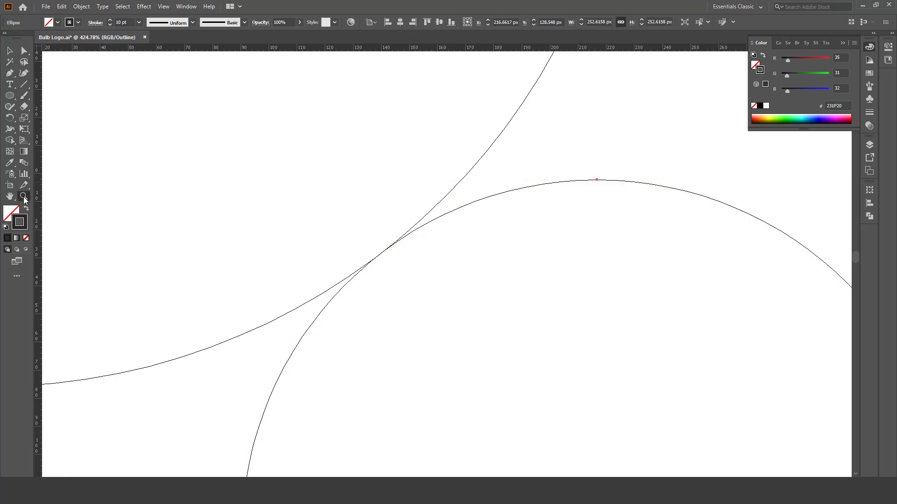
{"action": "left_click", "coordinate": [418, 265], "text": "alt"}
{"action": "left_click", "coordinate": [418, 265], "text": "alt"}
{"action": "left_click", "coordinate": [419, 265], "text": "alt"}
{"action": "left_click", "coordinate": [419, 265], "text": "alt"}
{"action": "left_click", "coordinate": [418, 265], "text": "alt"}
{"action": "left_click", "coordinate": [418, 265], "text": "alt"}
{"action": "left_click", "coordinate": [418, 265], "text": "alt"}
{"action": "left_click", "coordinate": [418, 265], "text": "alt"}
{"action": "left_click_drag", "start_coordinate": [486, 277], "coordinate": [415, 289]}
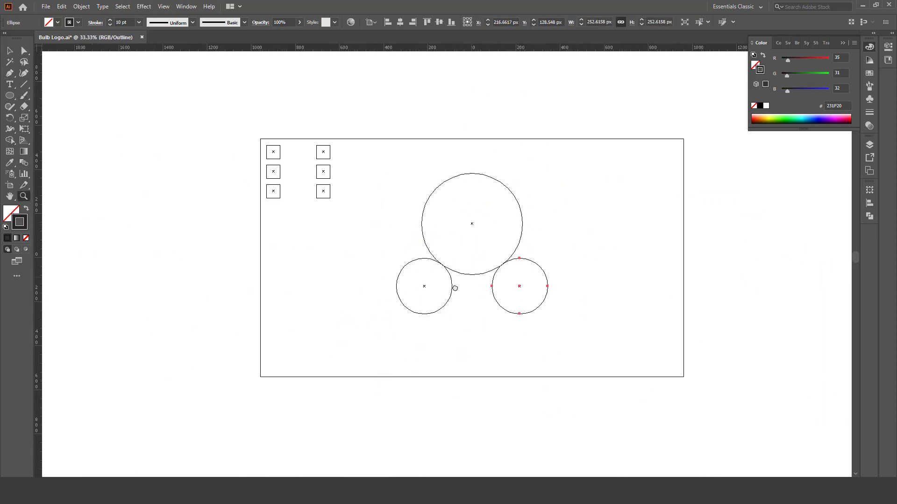
{"action": "left_click", "coordinate": [509, 284], "text": "ctrl"}
{"action": "mouse_move", "coordinate": [204, 111]}
{"action": "left_mouse_down"}
{"action": "mouse_move", "coordinate": [472, 300]}
{"action": "mouse_move", "coordinate": [624, 394]}
{"action": "left_mouse_up"}
{"action": "left_click_drag", "start_coordinate": [579, 373], "coordinate": [544, 330]}
{"action": "key", "text": "v"}
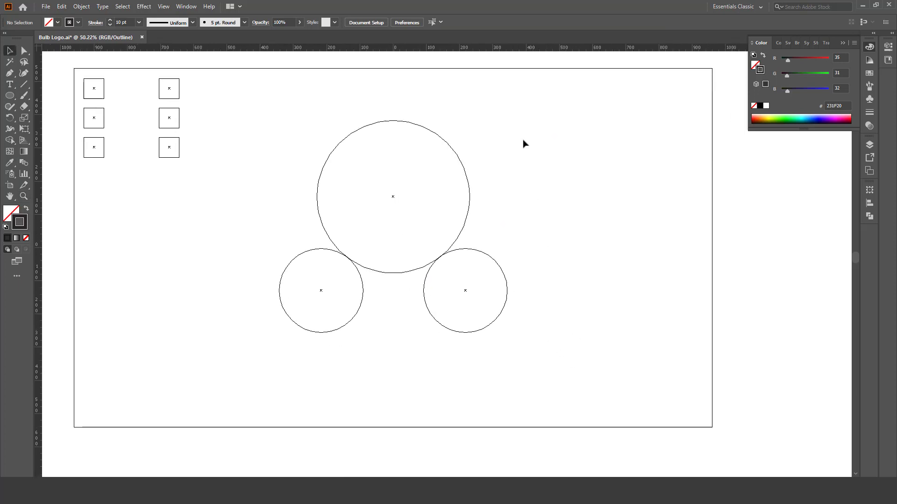
{"action": "left_click_drag", "start_coordinate": [526, 138], "coordinate": [260, 363]}
{"action": "left_click", "coordinate": [381, 385]}
Step: Draw a horizontal line about 455 px long from the left small circle's center past the right one's center, and move it slightly down
{"action": "left_click_drag", "start_coordinate": [24, 84], "coordinate": [62, 88]}
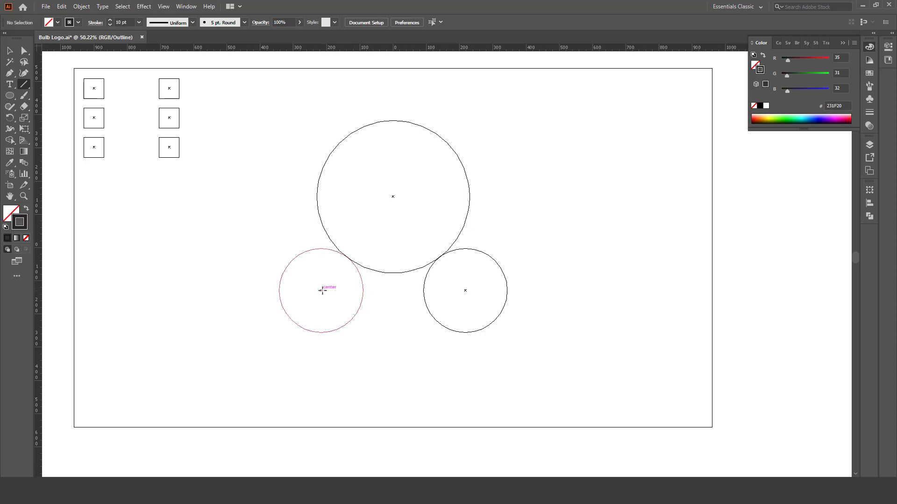
{"action": "left_click_drag", "start_coordinate": [321, 290], "coordinate": [473, 290]}
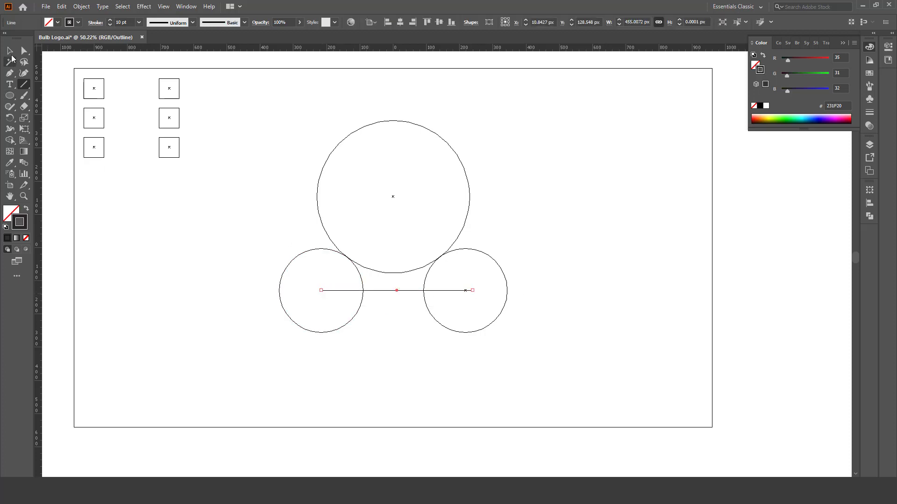
{"action": "left_click", "coordinate": [9, 50]}
{"action": "left_click", "coordinate": [382, 317]}
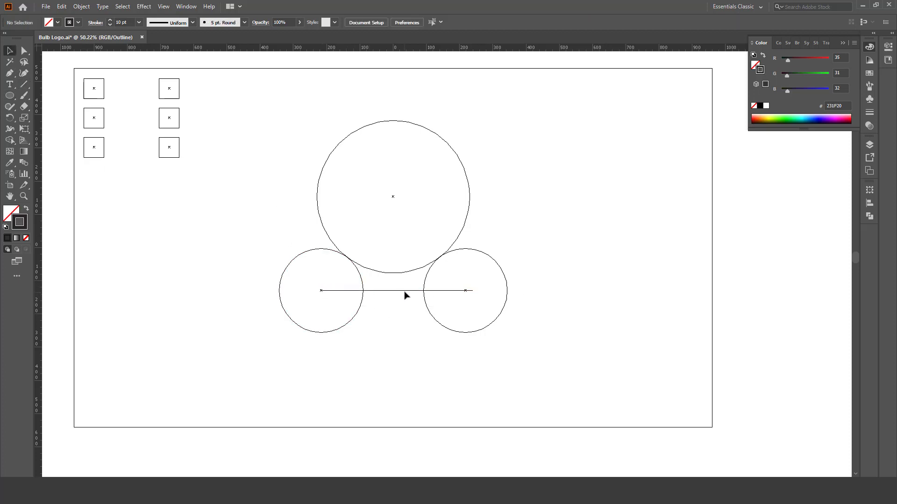
{"action": "left_click_drag", "start_coordinate": [405, 291], "coordinate": [404, 308]}
{"action": "left_click_drag", "start_coordinate": [544, 274], "coordinate": [536, 297]}
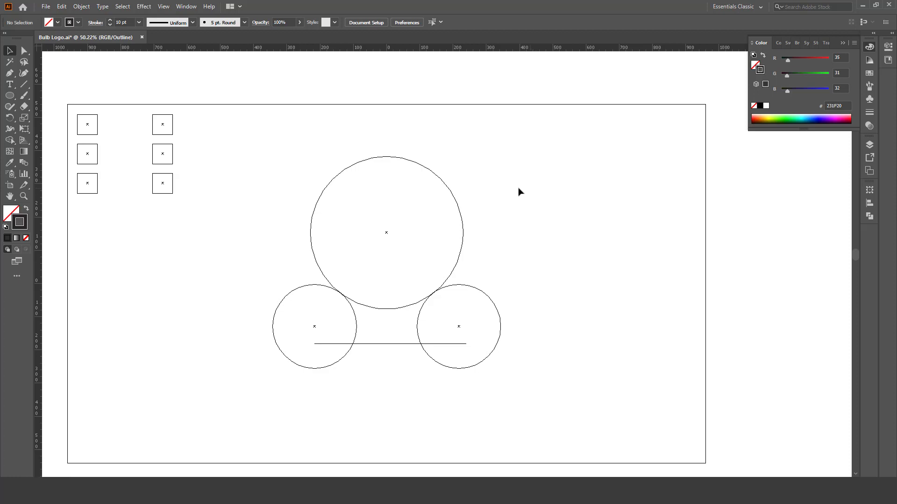
Step: Merge the large circle with the area between the small circles above the line using the Shape Builder tool
{"action": "left_click_drag", "start_coordinate": [520, 181], "coordinate": [268, 369]}
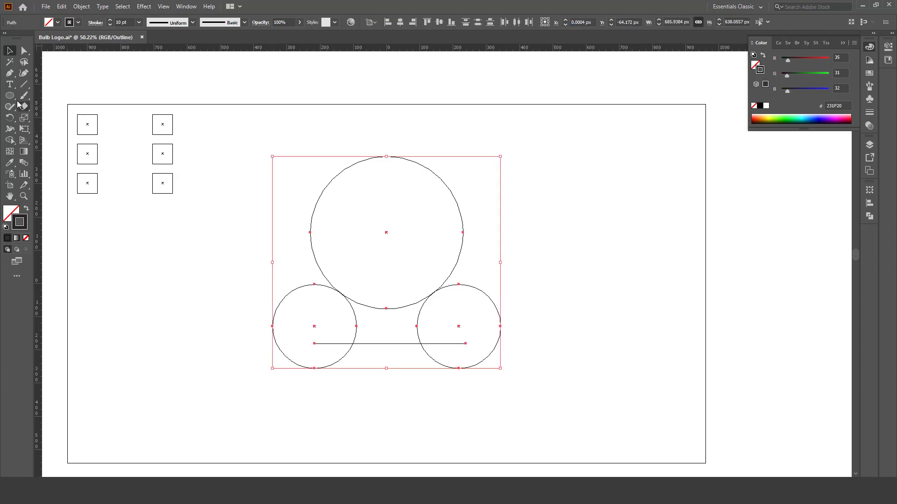
{"action": "left_click", "coordinate": [10, 140]}
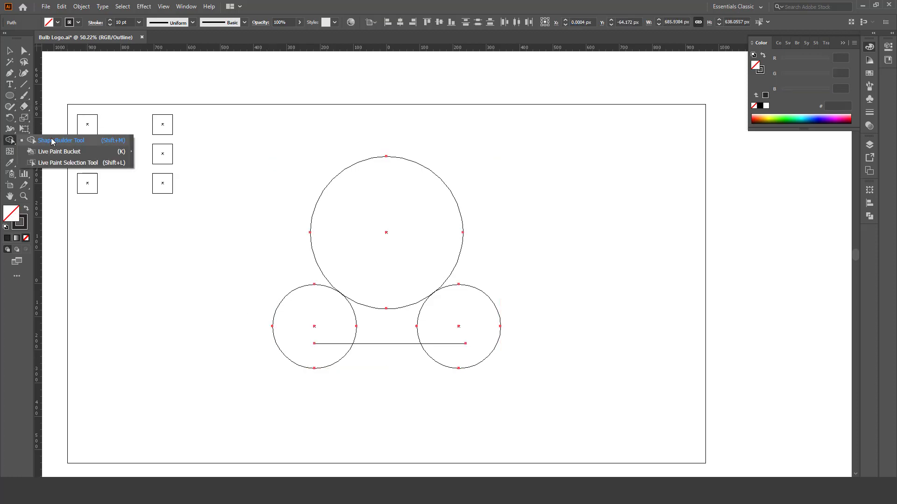
{"action": "mouse_move", "coordinate": [383, 229]}
{"action": "left_mouse_down"}
{"action": "mouse_move", "coordinate": [367, 295]}
{"action": "mouse_move", "coordinate": [379, 334]}
{"action": "left_mouse_up"}
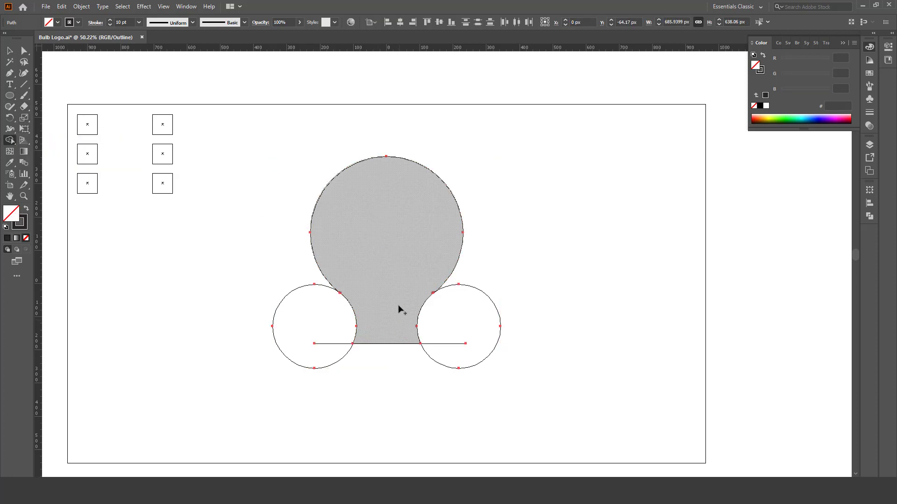
{"action": "left_click", "coordinate": [10, 50]}
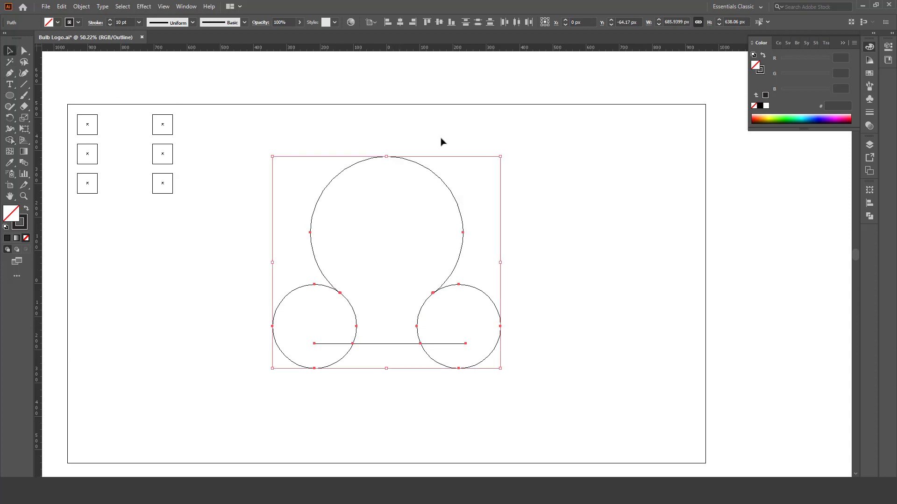
Step: Cut the merged bulb outline to the clipboard and delete the leftover small circles and line segments
{"action": "left_click", "coordinate": [441, 141]}
{"action": "left_click_drag", "start_coordinate": [421, 187], "coordinate": [422, 187]}
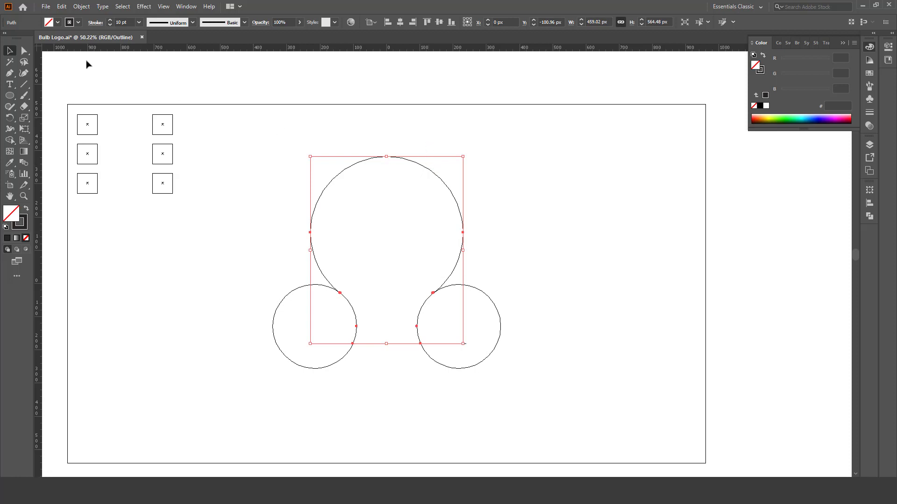
{"action": "left_click", "coordinate": [61, 7]}
{"action": "left_click", "coordinate": [91, 39]}
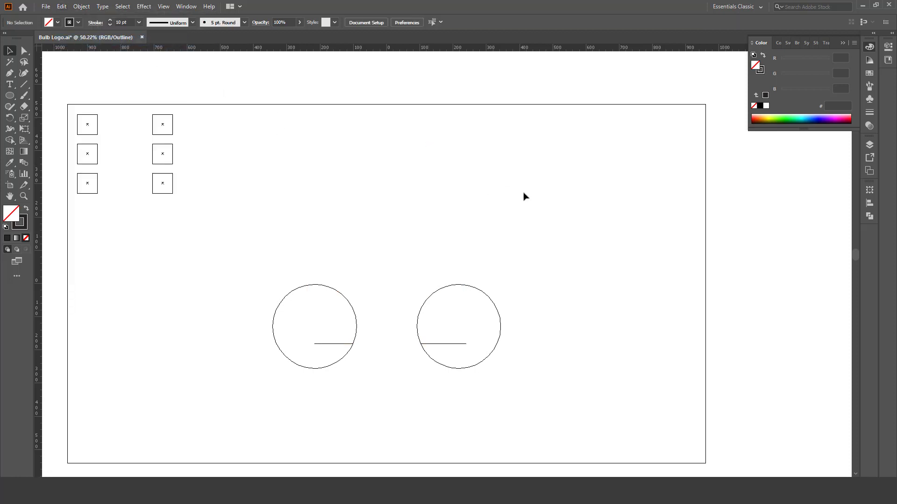
{"action": "left_click_drag", "start_coordinate": [316, 383], "coordinate": [274, 392]}
{"action": "key", "text": "Delete"}
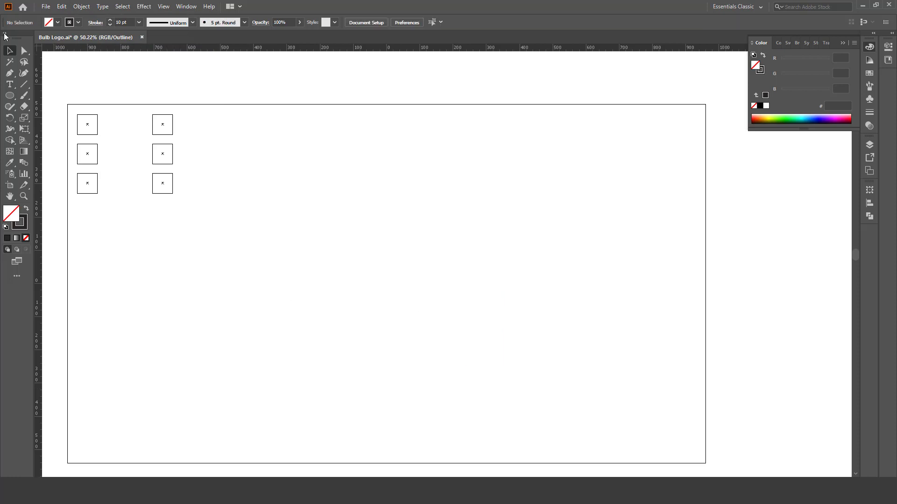
Step: Paste the cut bulb outline back in place and switch the artwork from outline view to preview
{"action": "left_click", "coordinate": [62, 7]}
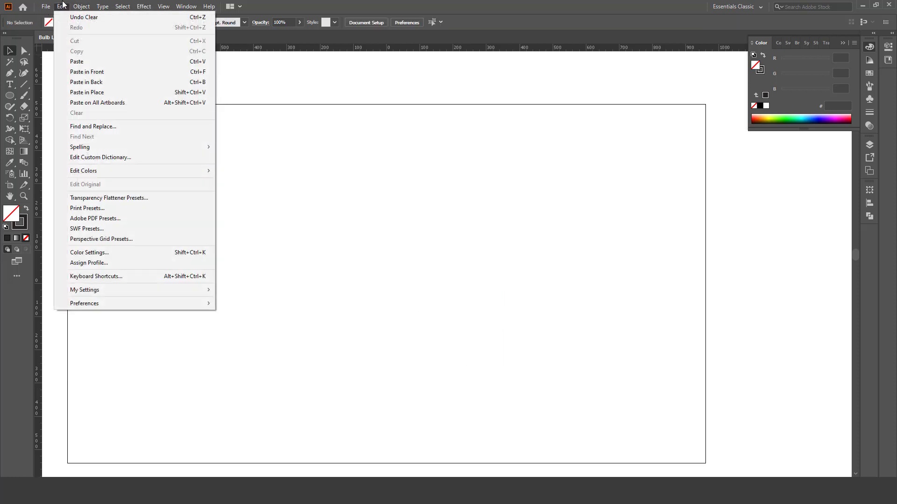
{"action": "left_click", "coordinate": [99, 92]}
{"action": "left_click", "coordinate": [465, 331]}
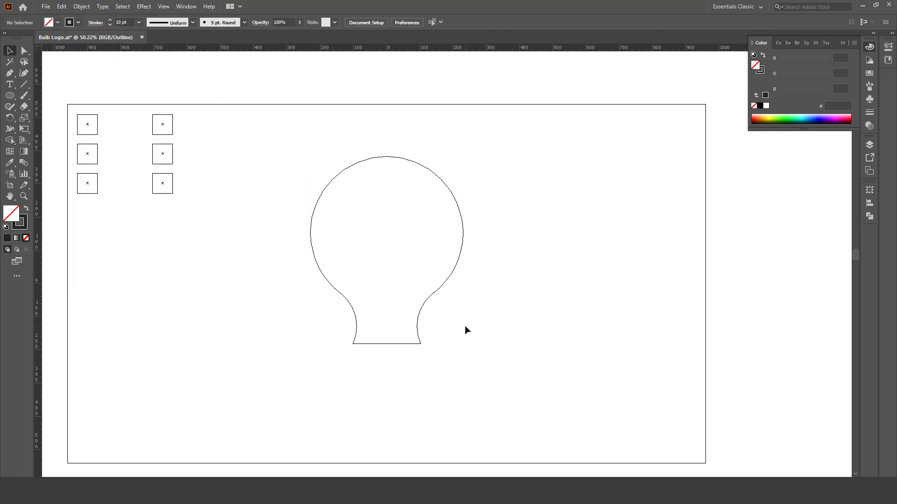
{"action": "left_click", "coordinate": [160, 7]}
{"action": "left_click", "coordinate": [175, 17]}
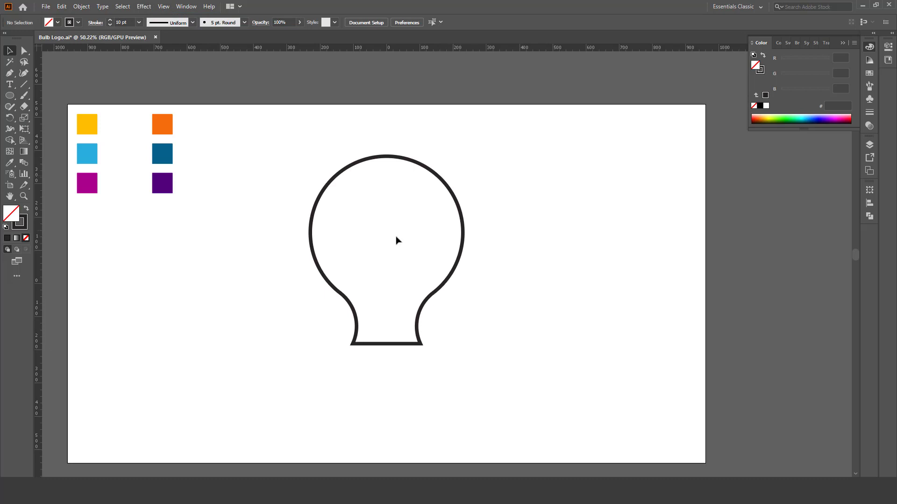
Step: Swap the bulb's fill and stroke to make it a solid dark shape without a stroke
{"action": "left_click", "coordinate": [362, 270]}
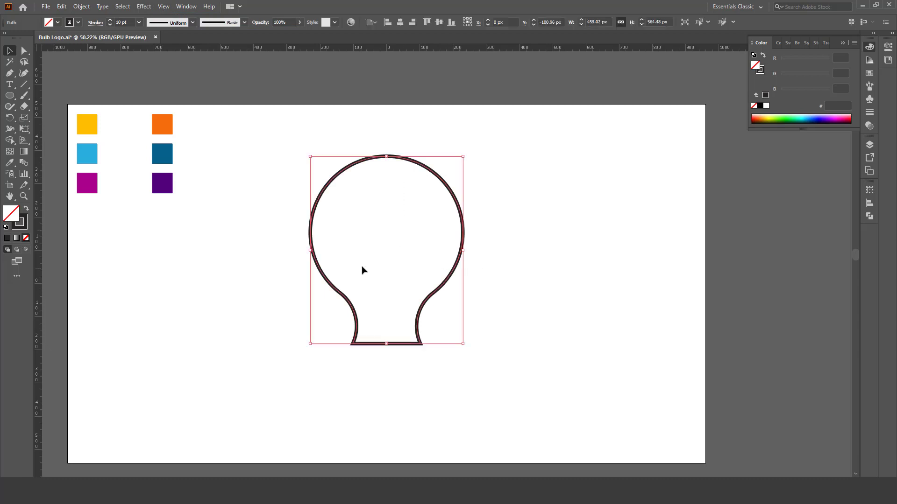
{"action": "left_click", "coordinate": [27, 210]}
{"action": "left_click", "coordinate": [342, 333]}
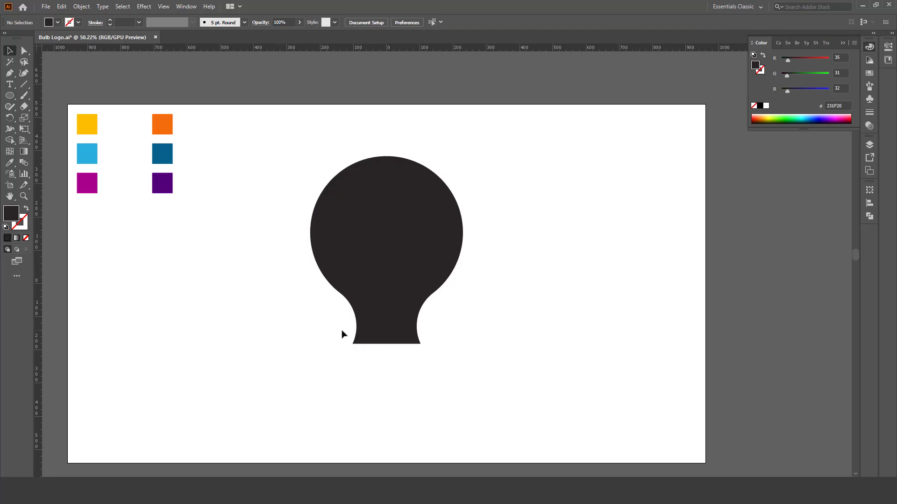
Step: Draw a horizontal line about 379 px long across the bulb's neck just above its base, with a 1 pt dark stroke
{"action": "left_click", "coordinate": [415, 318]}
{"action": "left_click_drag", "start_coordinate": [410, 315], "coordinate": [402, 301]}
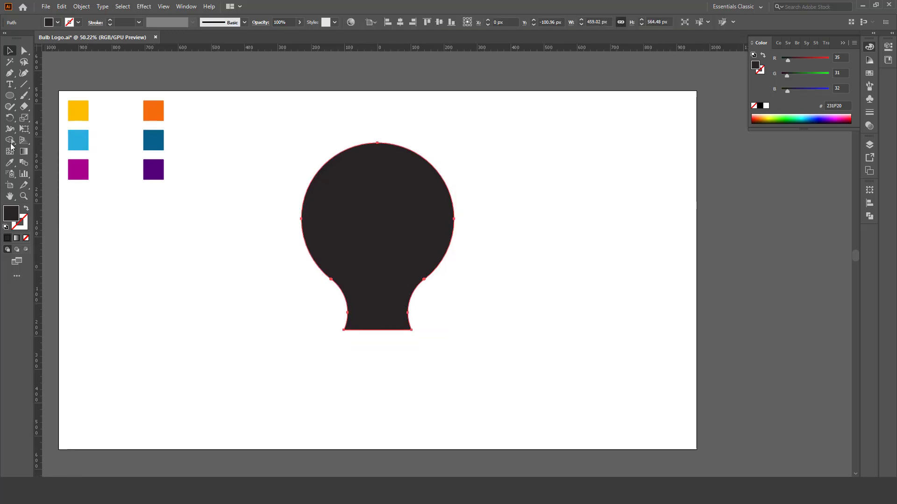
{"action": "left_click", "coordinate": [24, 86]}
{"action": "mouse_move", "coordinate": [346, 312]}
{"action": "left_mouse_down"}
{"action": "mouse_move", "coordinate": [473, 312]}
{"action": "mouse_move", "coordinate": [426, 313]}
{"action": "left_mouse_up"}
{"action": "key", "text": "v"}
{"action": "left_click", "coordinate": [439, 343]}
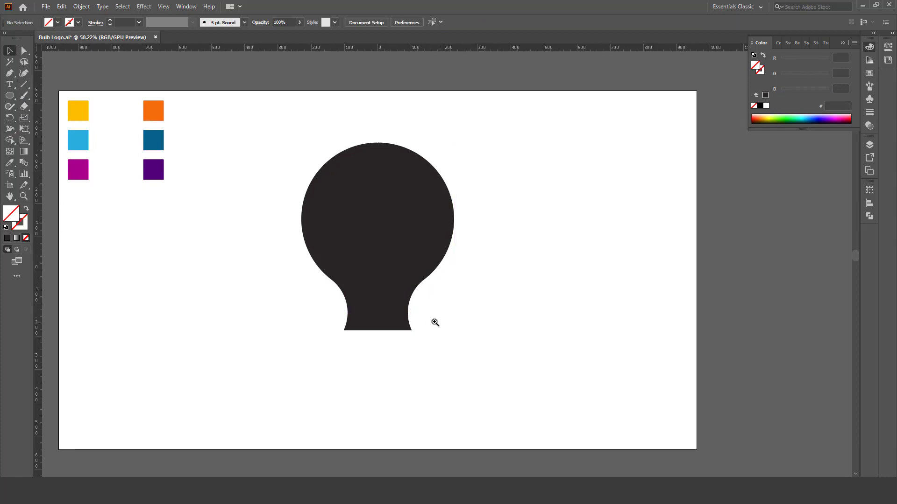
{"action": "scroll", "coordinate": [434, 322], "scroll_direction": "up", "scroll_amount": 2}
{"action": "left_click", "coordinate": [436, 313]}
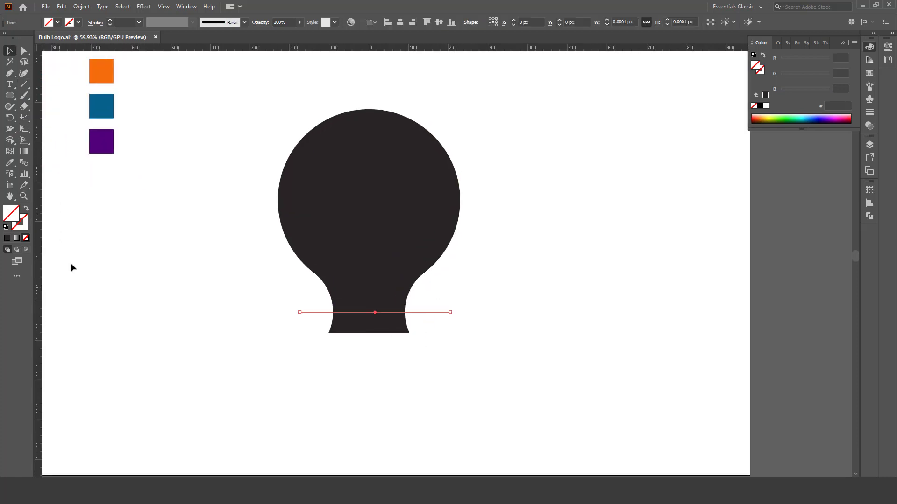
{"action": "left_click", "coordinate": [8, 239]}
{"action": "left_click", "coordinate": [376, 356]}
{"action": "scroll", "coordinate": [413, 330], "scroll_direction": "right", "scroll_amount": 1}
{"action": "scroll", "coordinate": [414, 330], "scroll_direction": "up", "scroll_amount": 1}
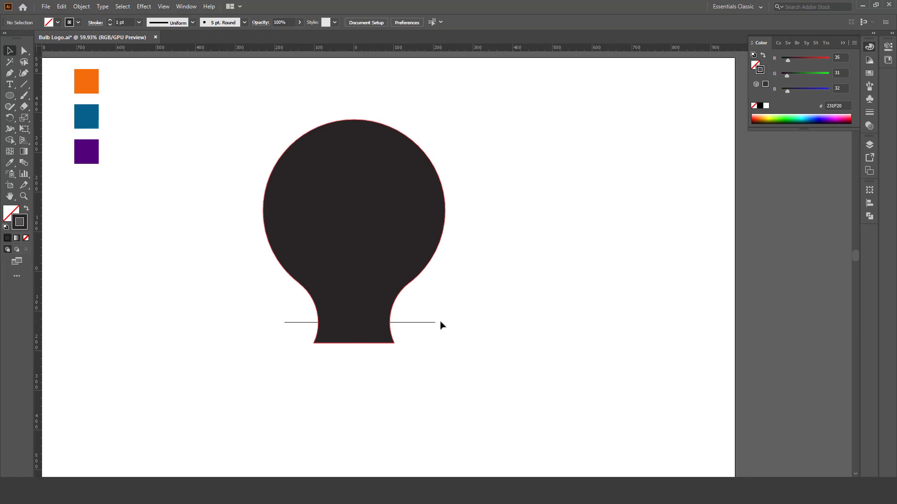
Step: Divide the bulb beneath the horizontal line with Divide Objects Below and delete the flared piece under the cut
{"action": "left_click", "coordinate": [431, 322]}
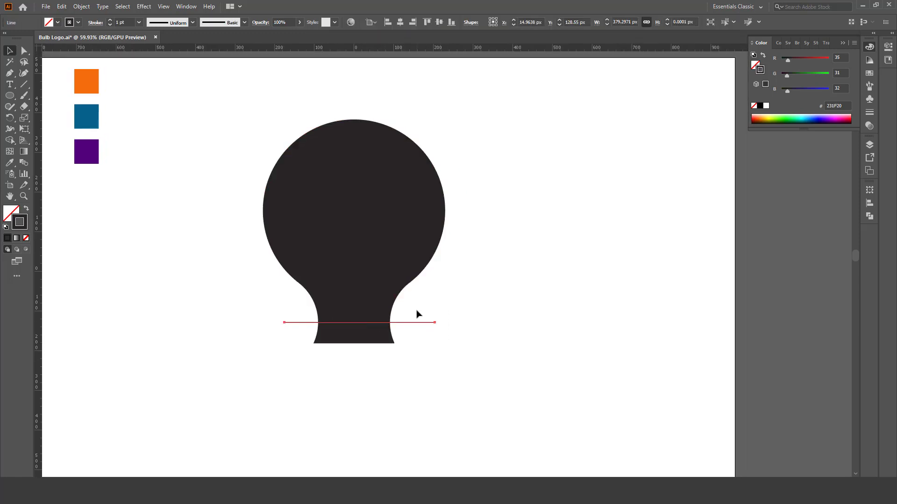
{"action": "left_click", "coordinate": [82, 6]}
{"action": "mouse_move", "coordinate": [133, 228]}
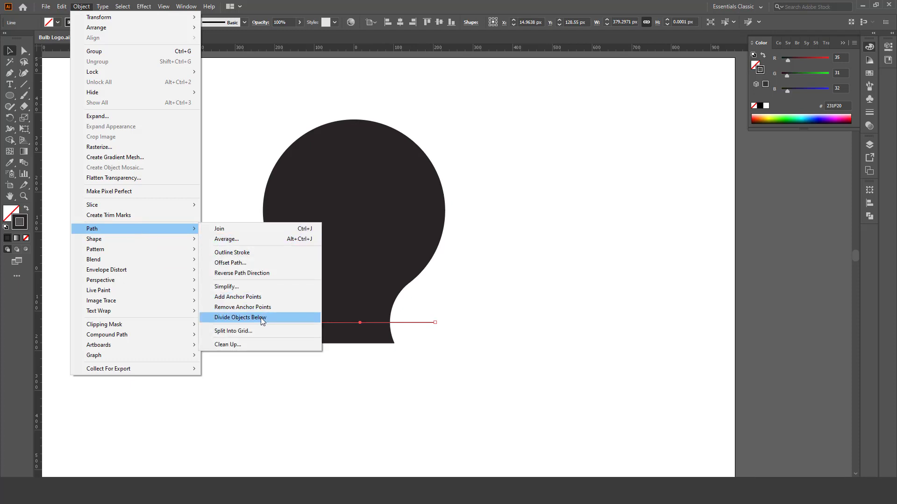
{"action": "left_click", "coordinate": [260, 317]}
{"action": "left_click", "coordinate": [355, 357]}
{"action": "left_click", "coordinate": [373, 340]}
{"action": "key", "text": "Delete"}
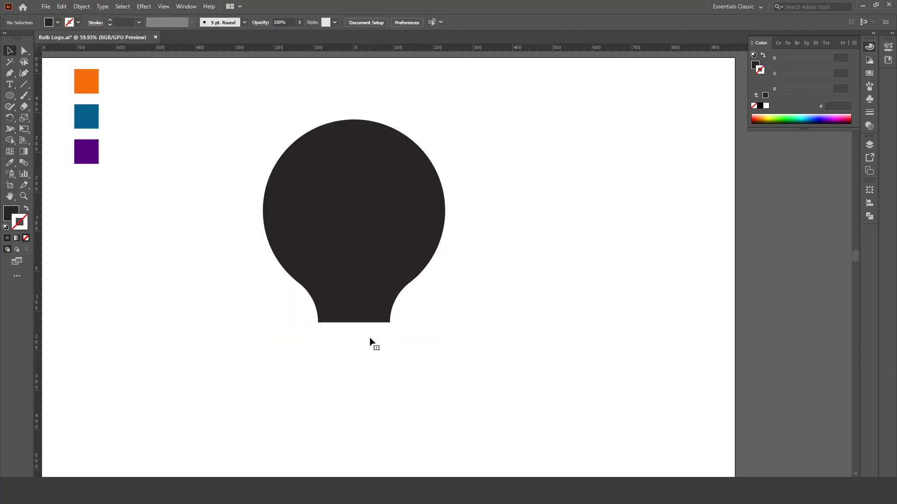
Step: Draw a rectangle about 185 px wide and 47 px high just beneath the bulb's neck
{"action": "left_click", "coordinate": [14, 97]}
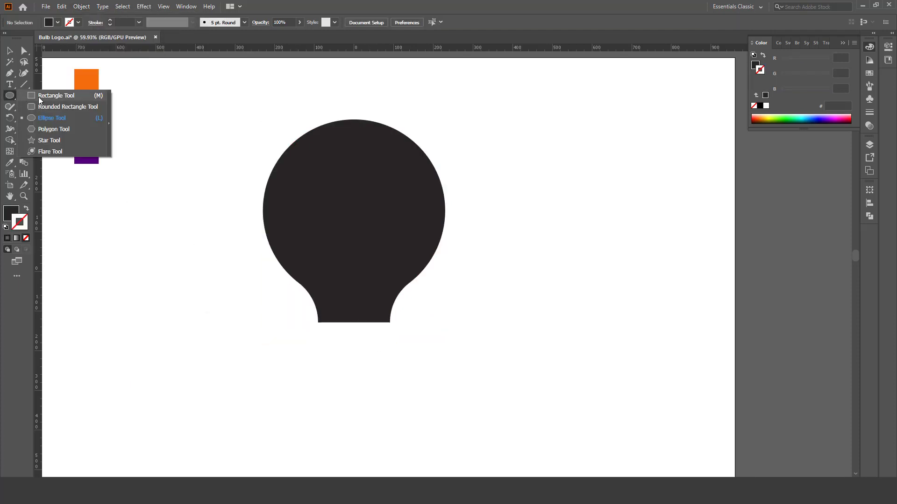
{"action": "left_click", "coordinate": [38, 97]}
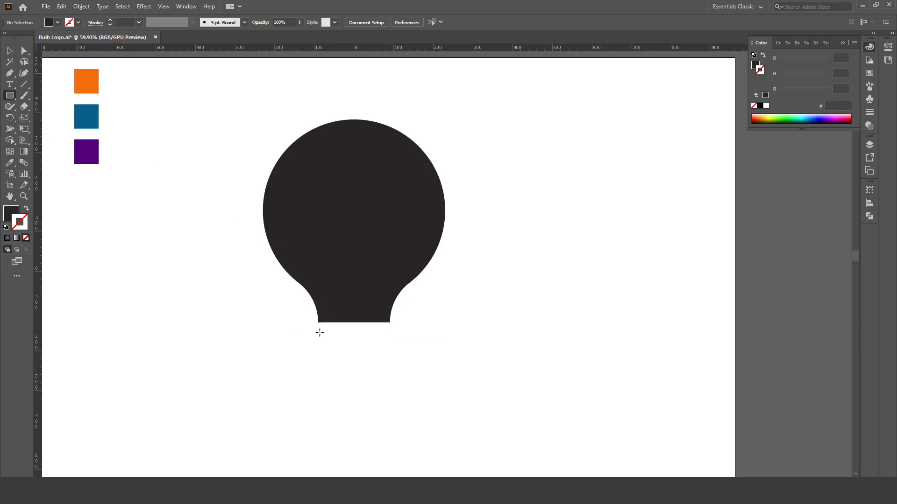
{"action": "left_click_drag", "start_coordinate": [317, 326], "coordinate": [390, 344]}
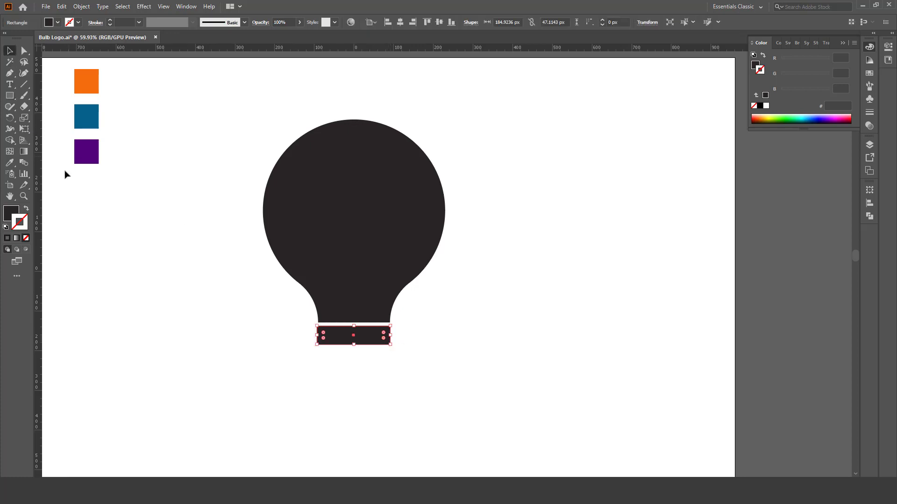
Step: Round all corners of the rectangle beneath the neck to the maximum radius of about 23.6 px
{"action": "left_click", "coordinate": [24, 196]}
{"action": "left_click", "coordinate": [376, 335]}
{"action": "left_click", "coordinate": [374, 323]}
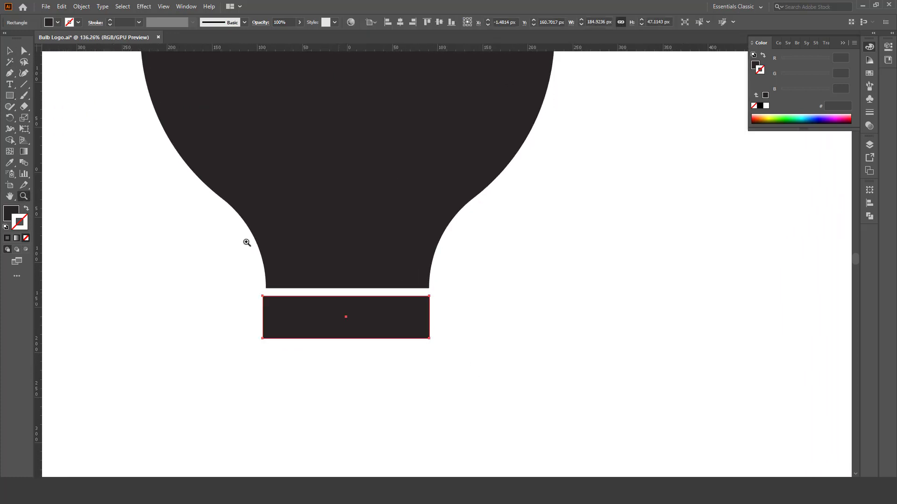
{"action": "key", "text": "a"}
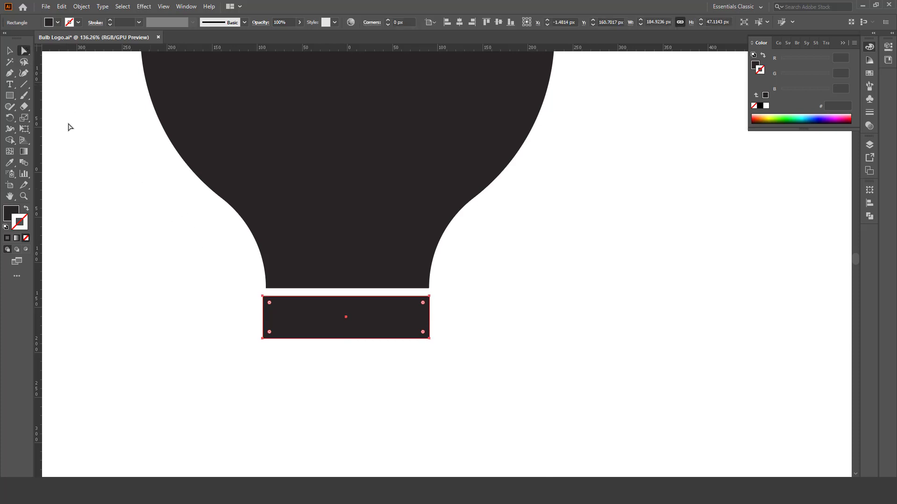
{"action": "left_click_drag", "start_coordinate": [269, 304], "coordinate": [390, 349]}
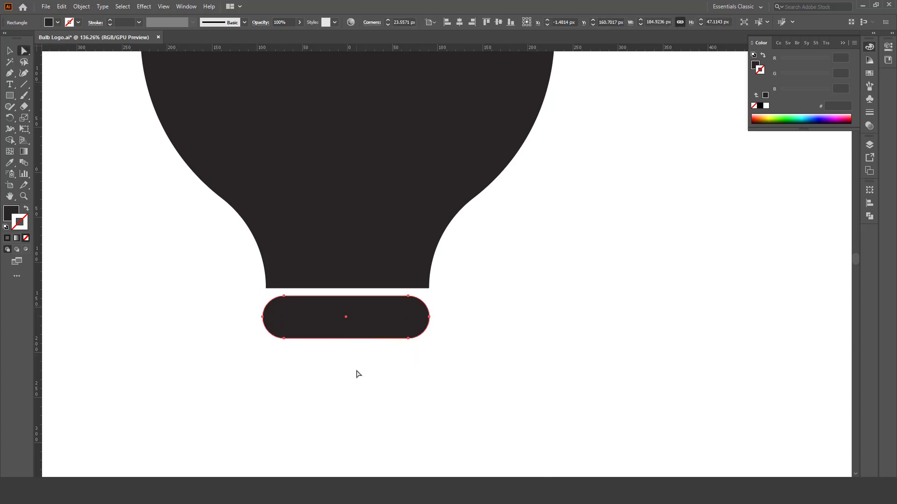
{"action": "key", "text": "v"}
{"action": "left_click", "coordinate": [357, 371]}
Step: Move the rounded bar slightly down to widen the gap beneath the bulb's neck
{"action": "key", "text": "z"}
{"action": "left_click_drag", "start_coordinate": [328, 335], "coordinate": [305, 347]}
{"action": "left_click_drag", "start_coordinate": [306, 346], "coordinate": [349, 329]}
{"action": "key", "text": "v"}
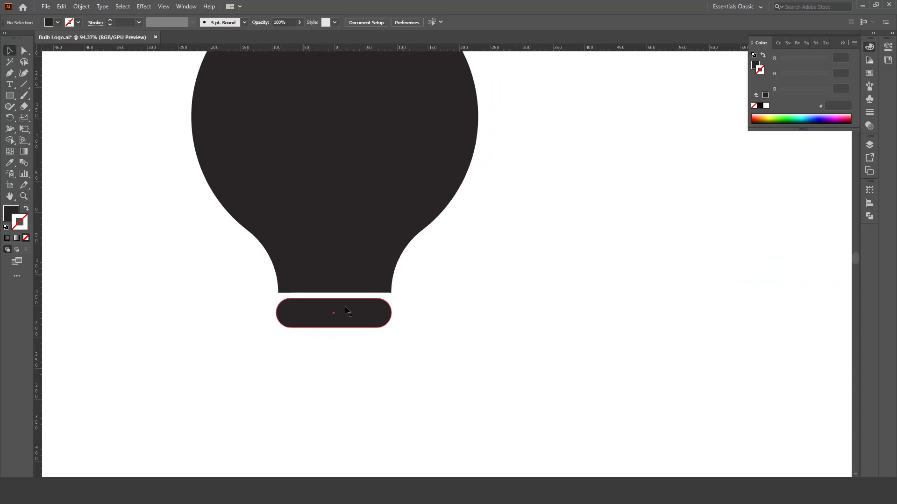
{"action": "left_click", "coordinate": [345, 313]}
{"action": "key", "text": "z"}
{"action": "left_click_drag", "start_coordinate": [287, 304], "coordinate": [330, 312]}
{"action": "key", "text": "v"}
{"action": "scroll", "coordinate": [372, 322], "scroll_direction": "down", "scroll_amount": 4}
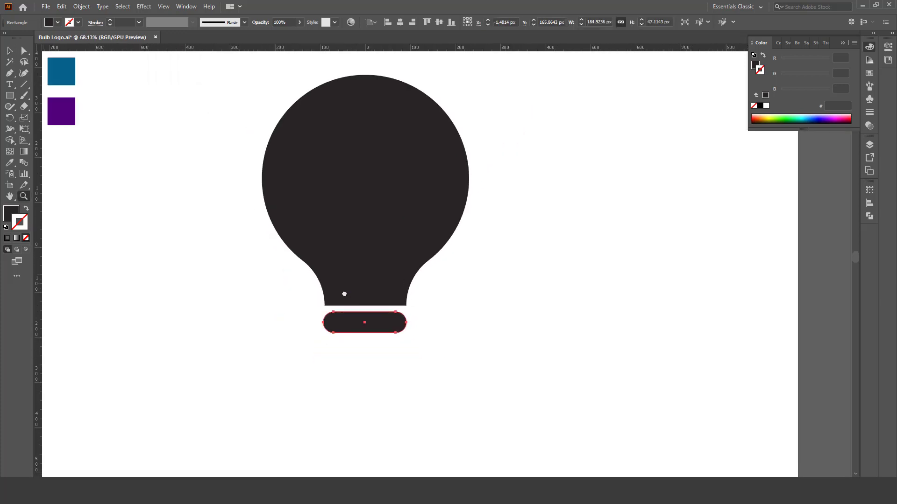
{"action": "scroll", "coordinate": [355, 304], "scroll_direction": "up", "scroll_amount": 2}
Step: Copy the rounded bar, paste it in place and move the duplicate straight down beneath the first bar
{"action": "left_click", "coordinate": [62, 7]}
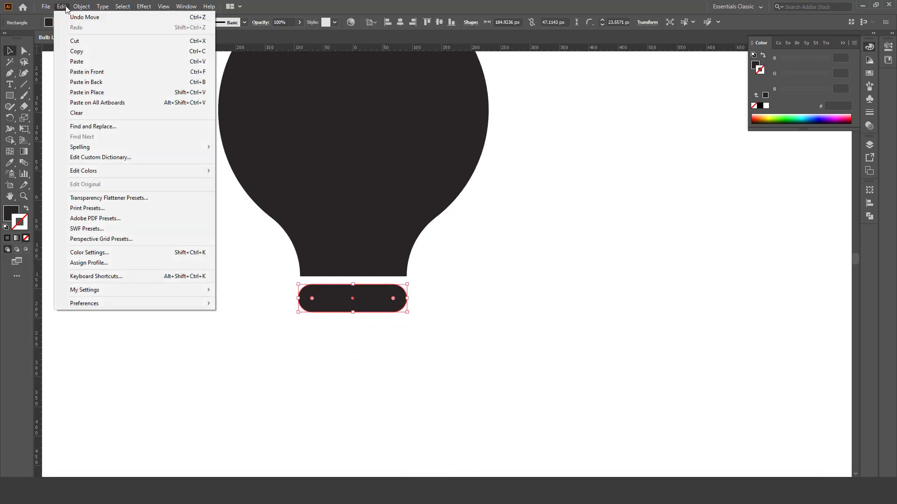
{"action": "left_click", "coordinate": [77, 51]}
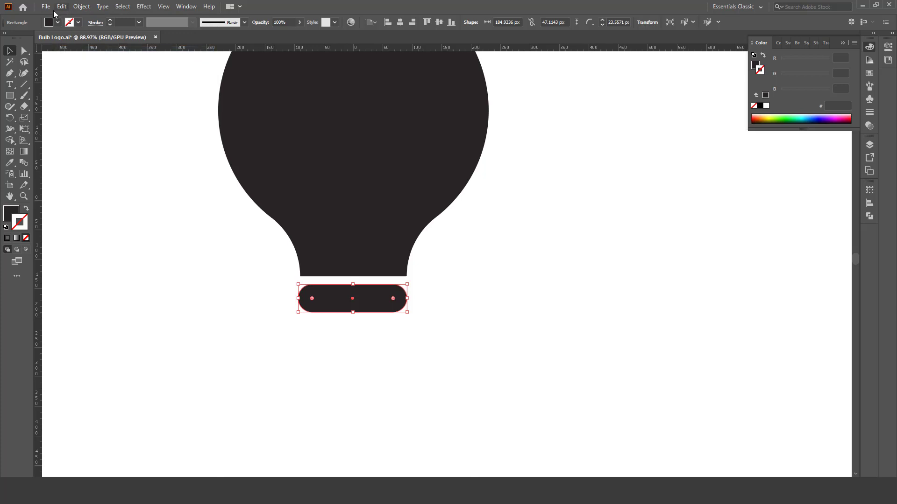
{"action": "left_click", "coordinate": [81, 7]}
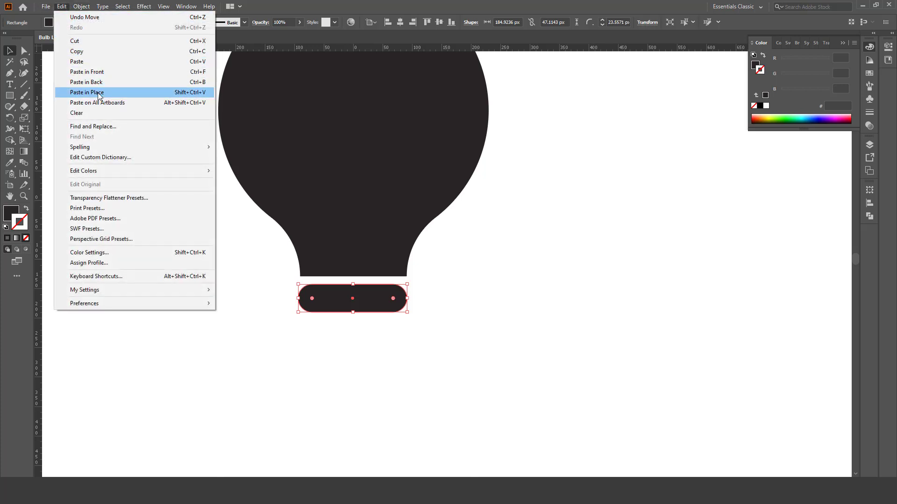
{"action": "left_click", "coordinate": [98, 93]}
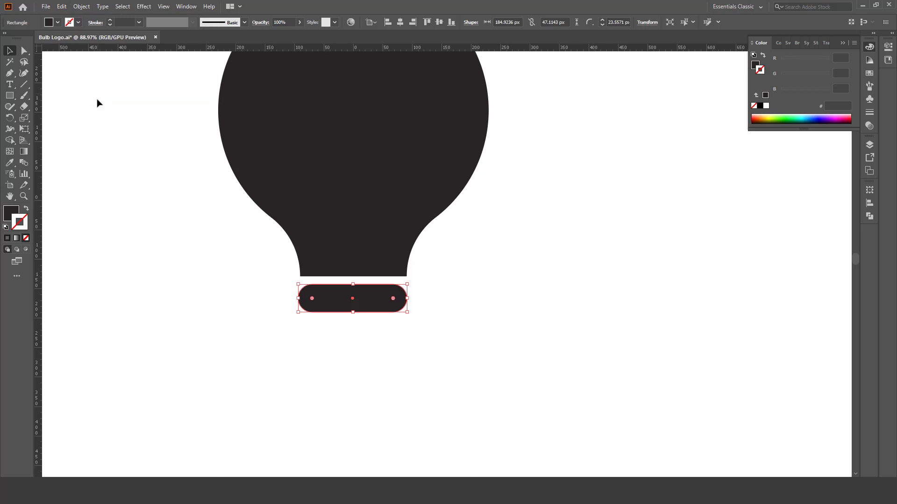
{"action": "left_click", "coordinate": [348, 334]}
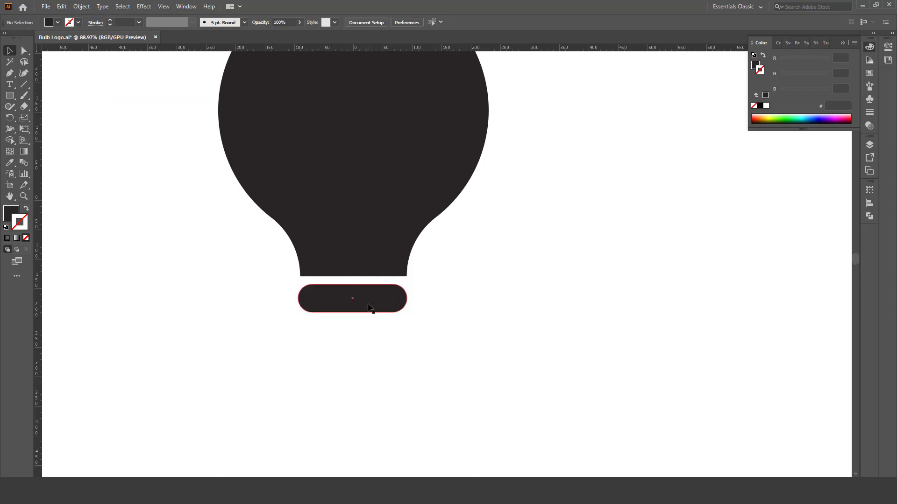
{"action": "left_click_drag", "start_coordinate": [368, 308], "coordinate": [280, 328]}
{"action": "key", "text": "z"}
{"action": "left_click_drag", "start_coordinate": [345, 320], "coordinate": [323, 339]}
{"action": "left_click_drag", "start_coordinate": [327, 335], "coordinate": [382, 343]}
{"action": "mouse_move", "coordinate": [365, 330]}
{"action": "left_mouse_down"}
{"action": "mouse_move", "coordinate": [388, 332]}
{"action": "mouse_move", "coordinate": [378, 335]}
{"action": "left_mouse_up"}
{"action": "key", "text": "v"}
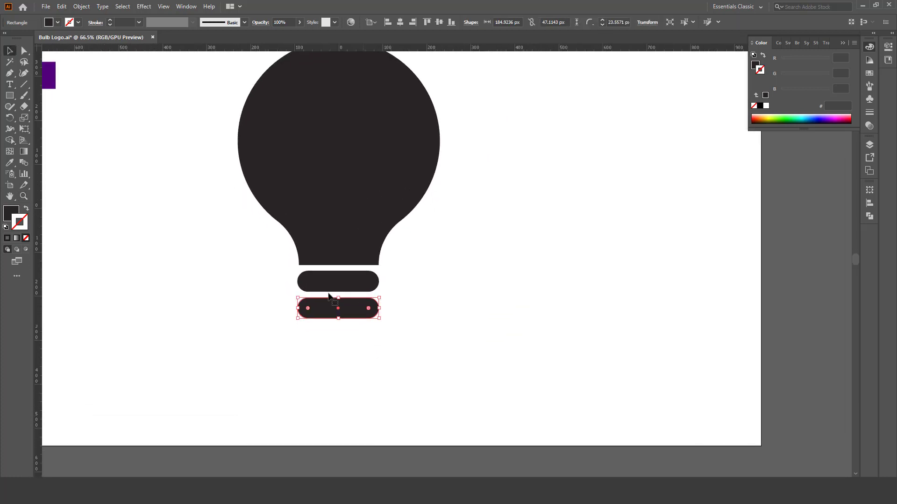
Step: Paste another copy of the bar, place it centered beneath the second bar and shorten it to about half the width
{"action": "left_click", "coordinate": [61, 6]}
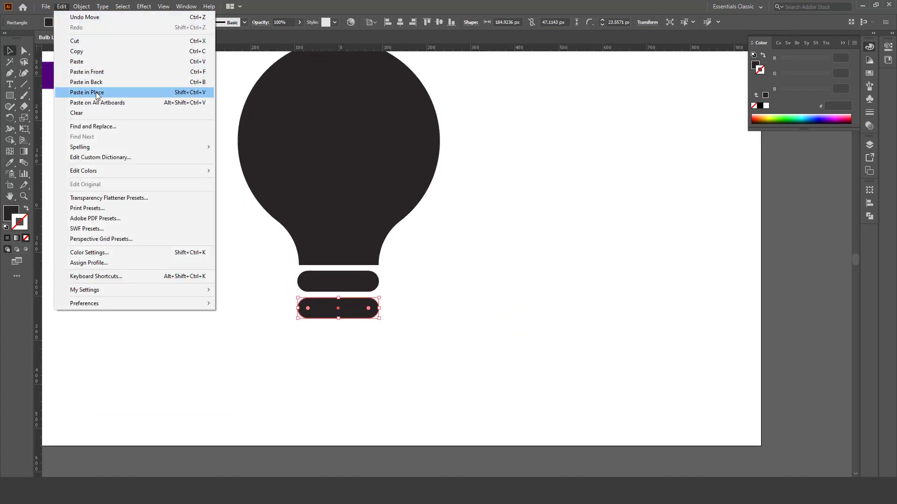
{"action": "left_click", "coordinate": [79, 91]}
{"action": "left_click_drag", "start_coordinate": [366, 282], "coordinate": [319, 318]}
{"action": "left_click", "coordinate": [382, 347]}
{"action": "key", "text": "z"}
{"action": "key", "text": "v"}
{"action": "key", "text": "z"}
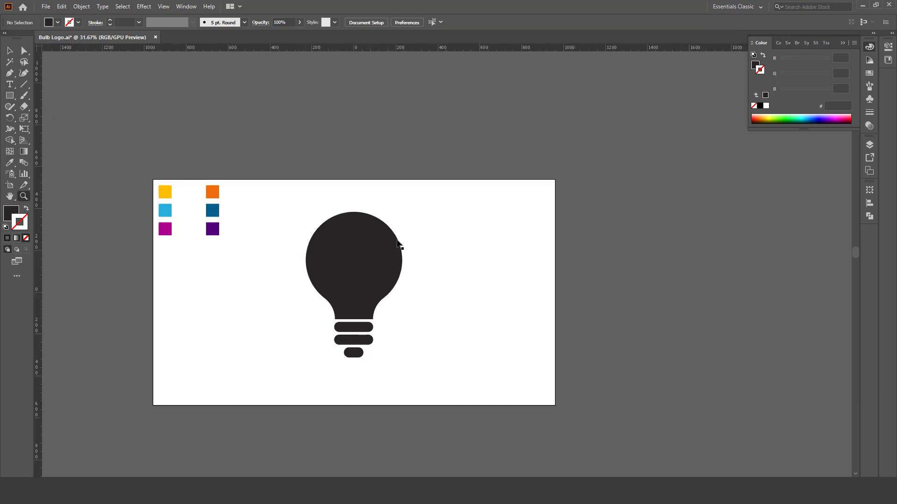
Step: Group the bulb with its three bars, center the group vertically on the artboard and enlarge it proportionally from its center
{"action": "key", "text": "v"}
{"action": "left_click_drag", "start_coordinate": [439, 204], "coordinate": [318, 372]}
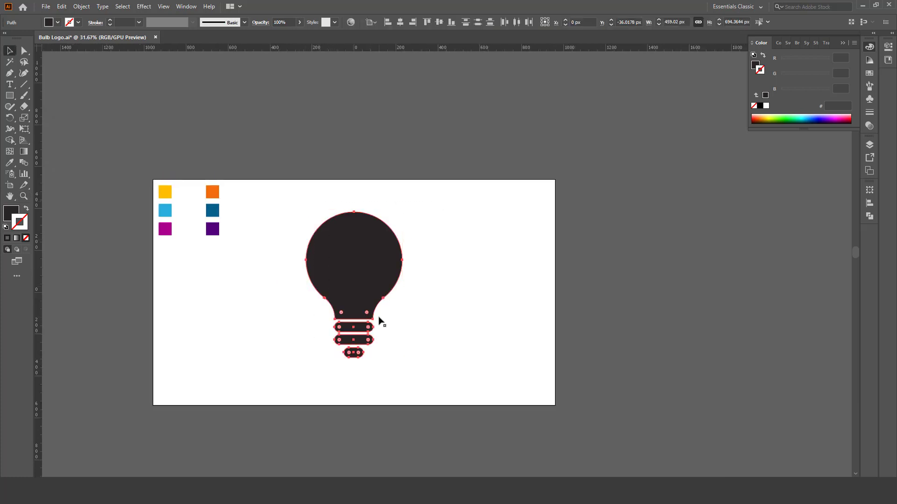
{"action": "key", "text": "ctrl+g"}
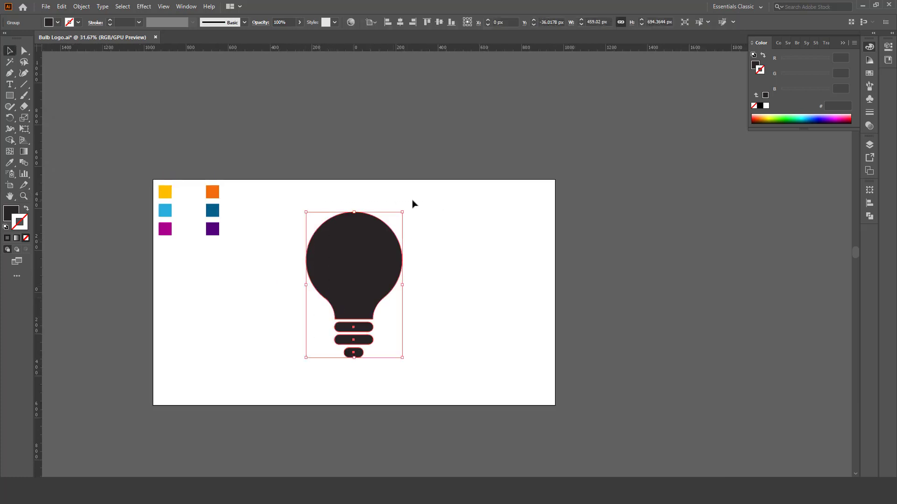
{"action": "left_click", "coordinate": [439, 22]}
{"action": "left_click_drag", "start_coordinate": [403, 218], "coordinate": [415, 200]}
{"action": "left_click", "coordinate": [440, 221]}
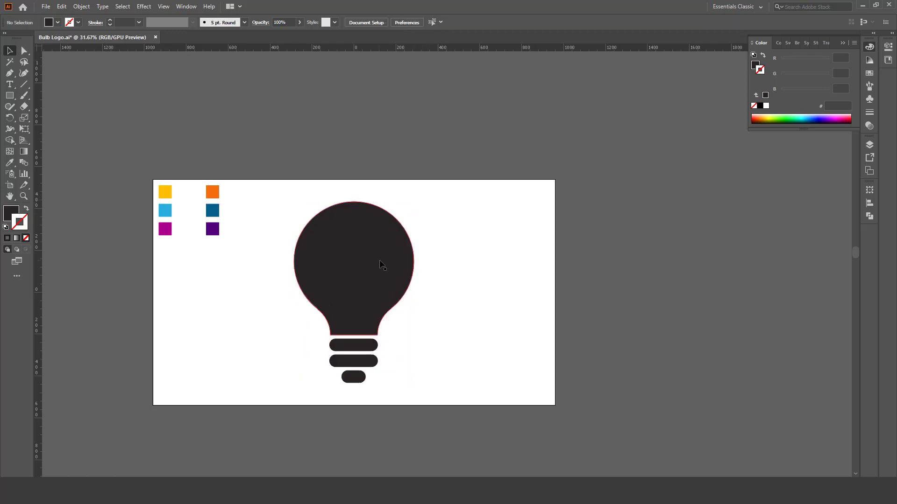
Step: Ungroup the enlarged bulb and its base bars
{"action": "scroll", "coordinate": [391, 260], "scroll_direction": "up", "scroll_amount": 1}
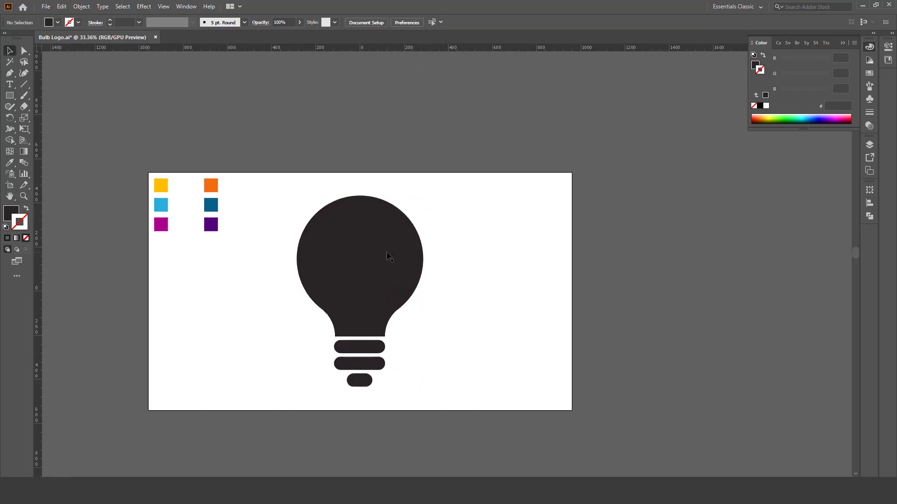
{"action": "right_click", "coordinate": [387, 253]}
{"action": "left_click", "coordinate": [419, 337]}
{"action": "scroll", "coordinate": [238, 212], "scroll_direction": "up", "scroll_amount": 1}
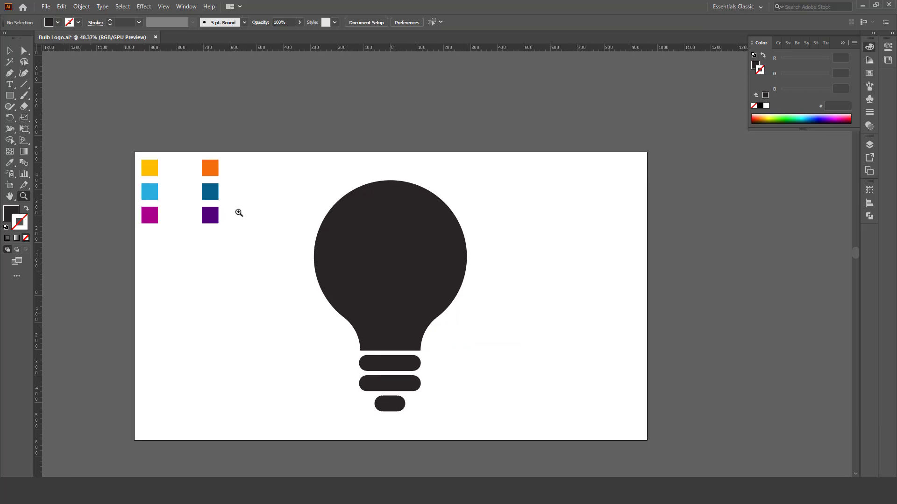
Step: Examine the color squares beside the bulb, starting with the yellow one's fill
{"action": "key", "text": "ctrl+space"}
{"action": "left_click_drag", "start_coordinate": [169, 166], "coordinate": [230, 226]}
{"action": "left_click_drag", "start_coordinate": [192, 199], "coordinate": [274, 214]}
{"action": "key", "text": "ctrl+space"}
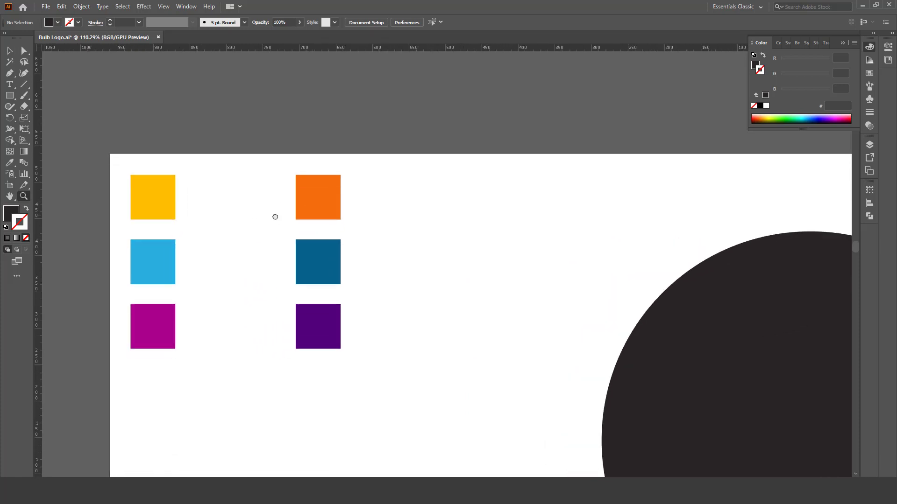
{"action": "left_click", "coordinate": [161, 210]}
{"action": "left_click", "coordinate": [376, 164]}
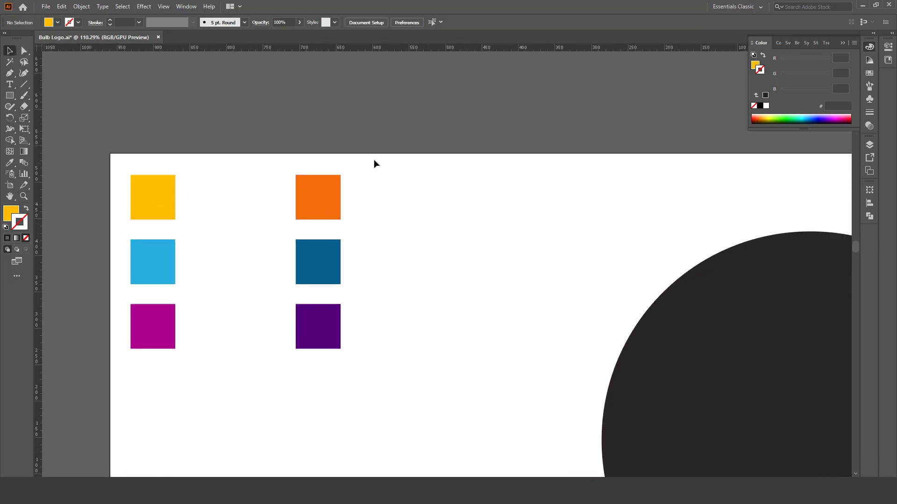
Step: Make a blend between the yellow square and the orange square in the upper row of color squares
{"action": "left_click_drag", "start_coordinate": [374, 163], "coordinate": [82, 181]}
{"action": "left_click", "coordinate": [82, 6]}
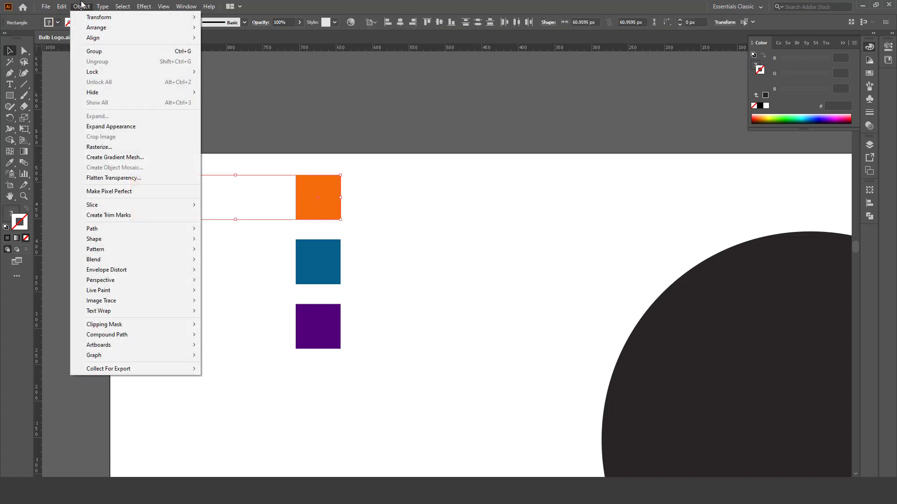
{"action": "mouse_move", "coordinate": [138, 259]}
{"action": "left_click", "coordinate": [226, 256]}
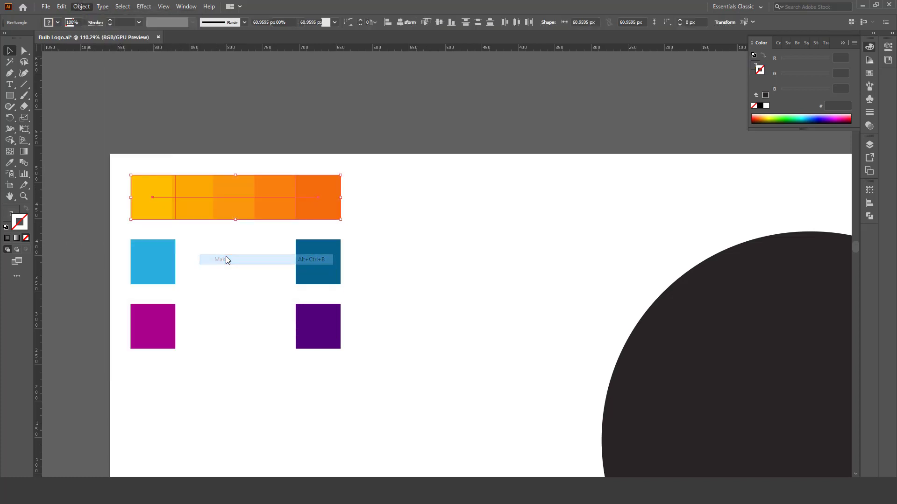
Step: Set the yellow-to-orange blend's spacing to Specified Steps with 2 steps and deselect it
{"action": "left_click", "coordinate": [81, 7]}
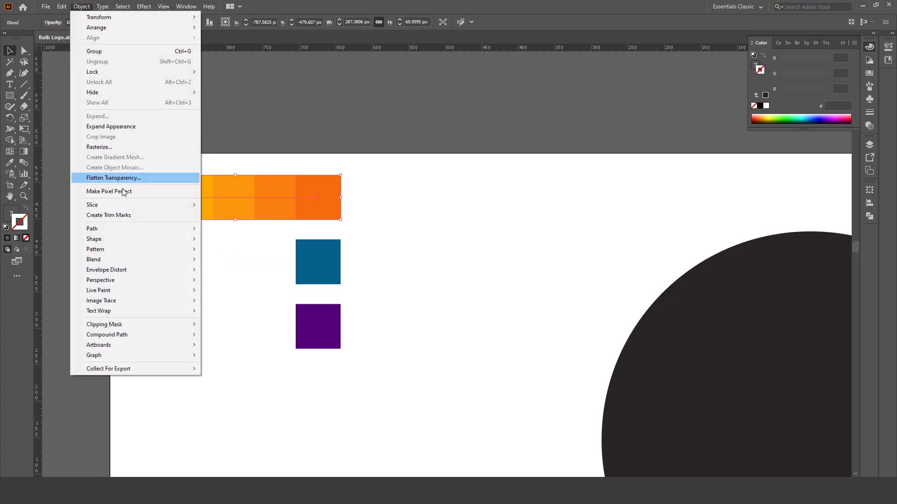
{"action": "mouse_move", "coordinate": [117, 257]}
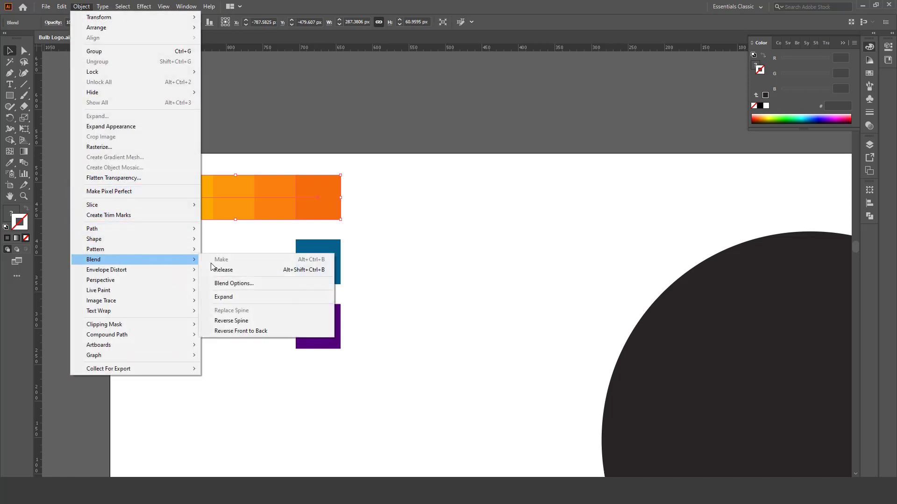
{"action": "left_click", "coordinate": [249, 285]}
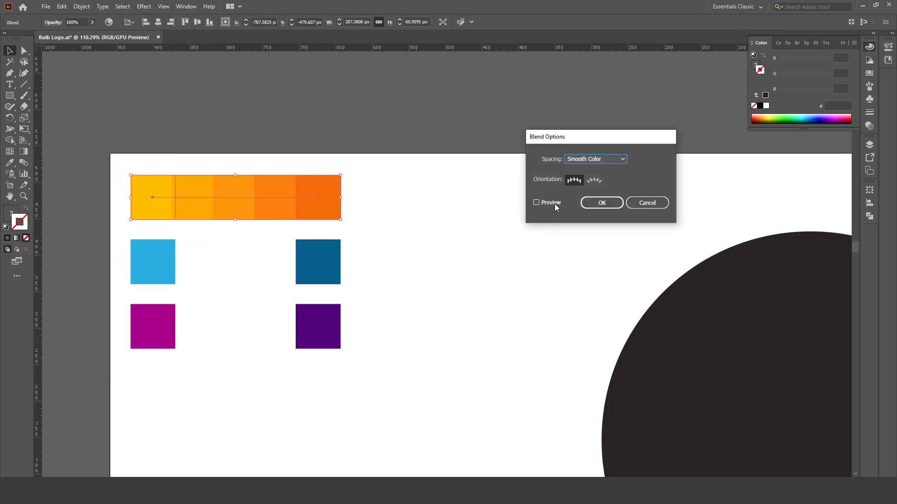
{"action": "left_click", "coordinate": [554, 204]}
{"action": "left_click", "coordinate": [595, 159]}
{"action": "left_click", "coordinate": [594, 158]}
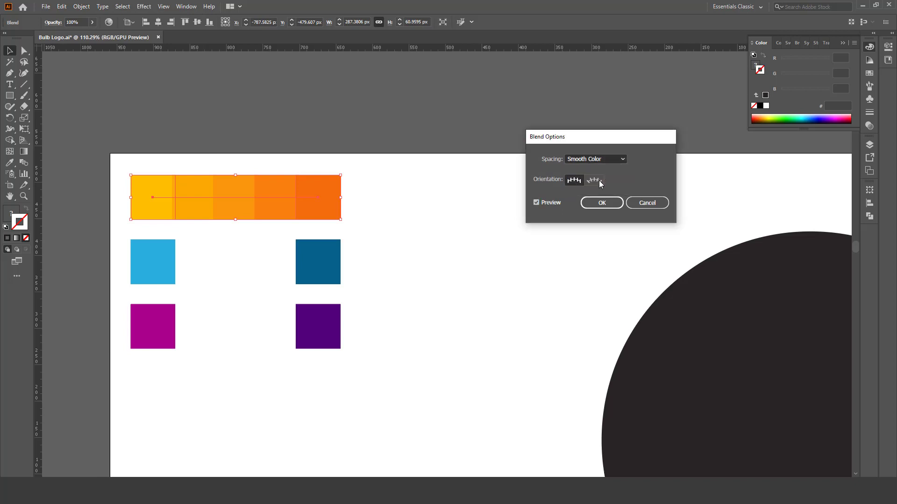
{"action": "key", "text": "Down"}
{"action": "key", "text": "Down"}
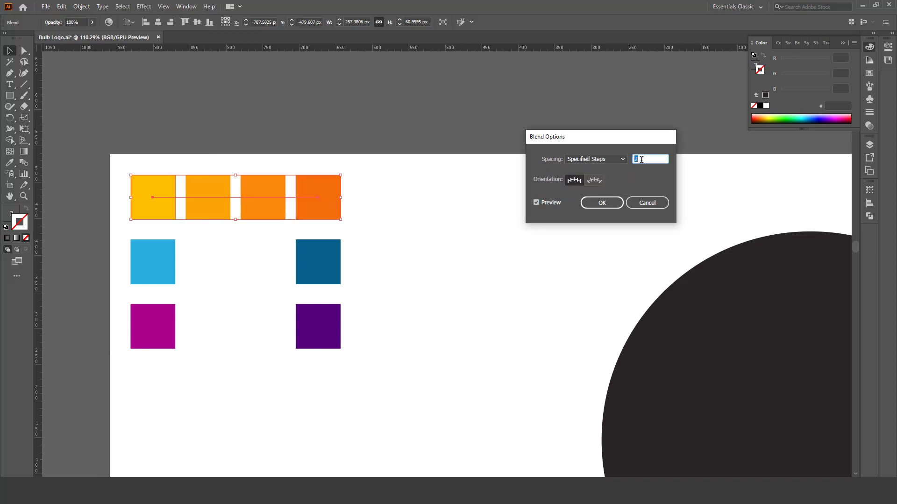
{"action": "left_click", "coordinate": [603, 204]}
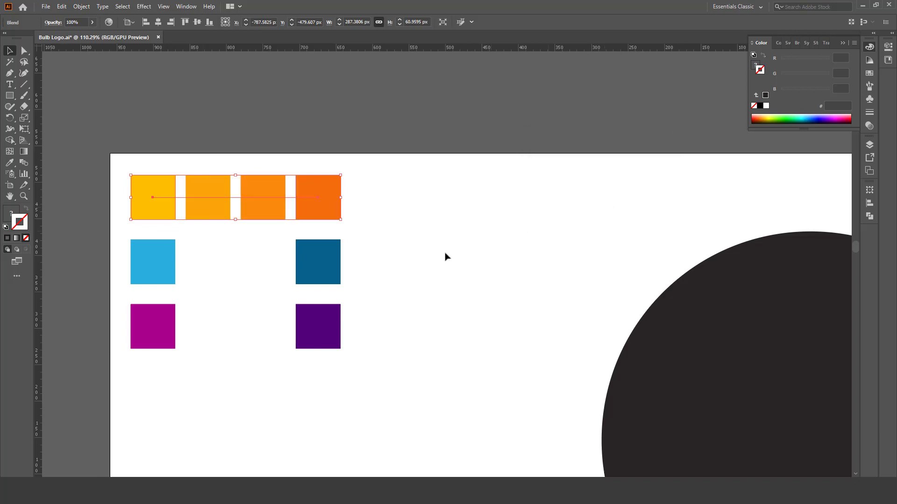
{"action": "left_click", "coordinate": [389, 259]}
Step: Make a blend between the light blue and dark blue squares in the middle row
{"action": "left_click_drag", "start_coordinate": [282, 265], "coordinate": [154, 281]}
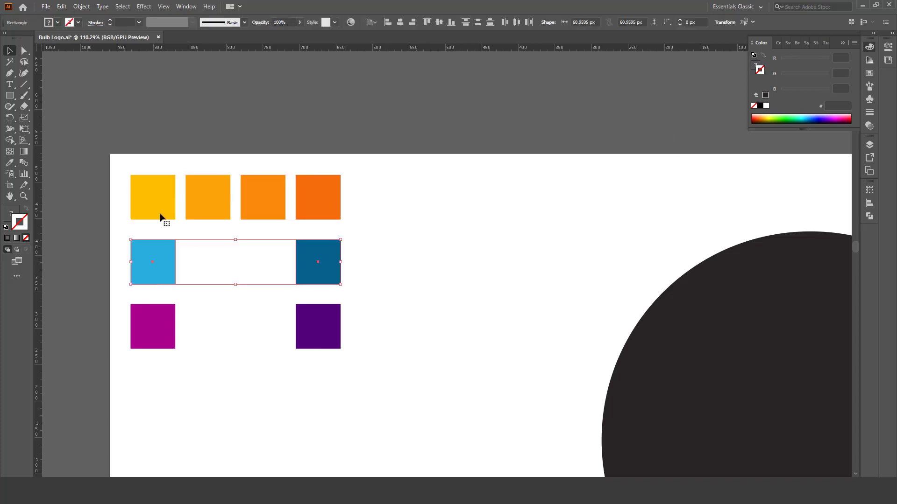
{"action": "left_click", "coordinate": [86, 10]}
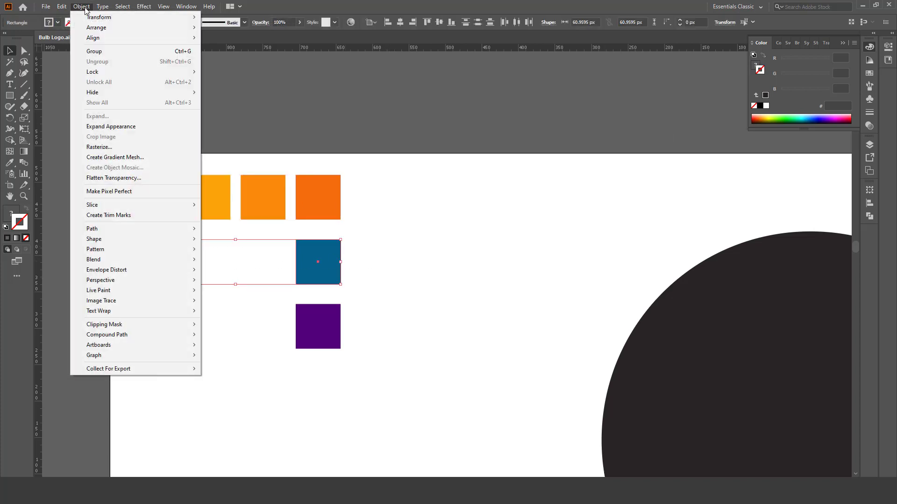
{"action": "mouse_move", "coordinate": [108, 228]}
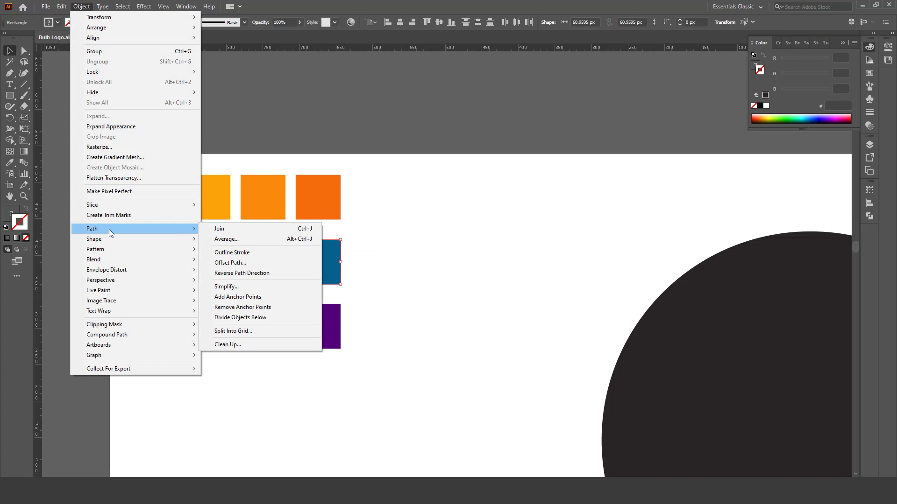
{"action": "left_click", "coordinate": [231, 262]}
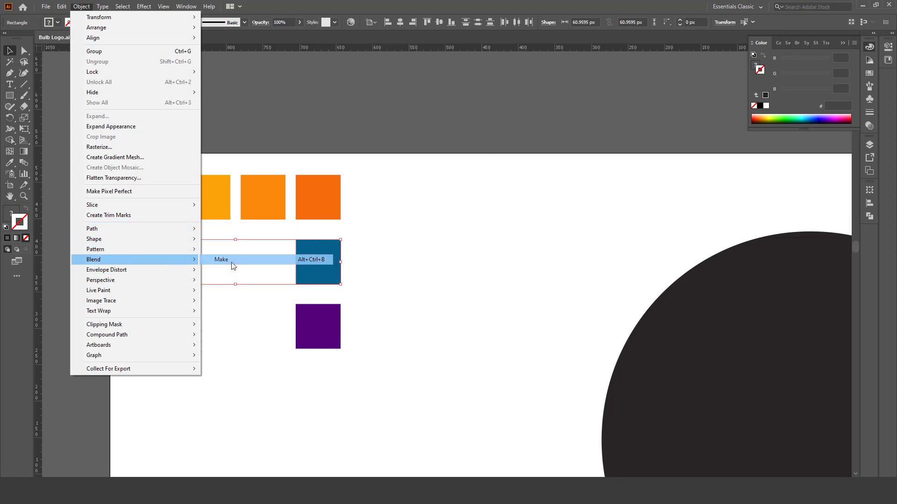
Step: Set the blue blend's spacing to Specified Steps with 2 steps
{"action": "left_click", "coordinate": [81, 6]}
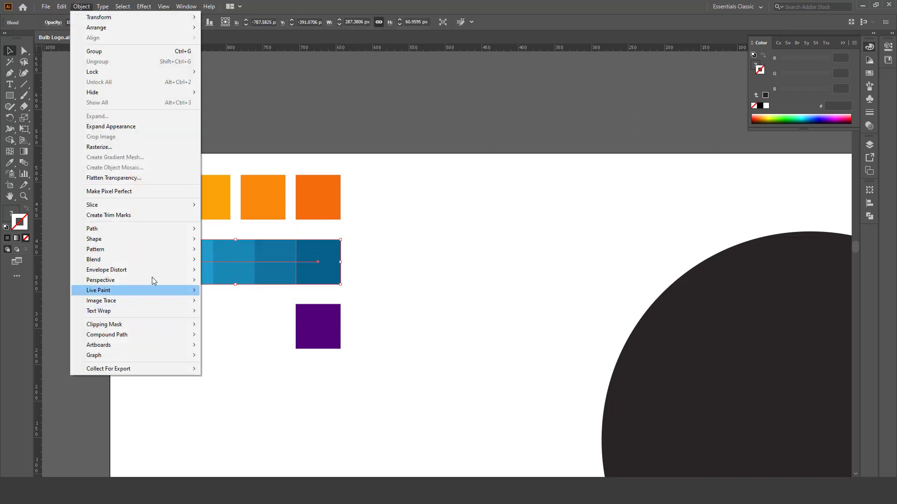
{"action": "mouse_move", "coordinate": [158, 261]}
{"action": "left_click", "coordinate": [240, 281]}
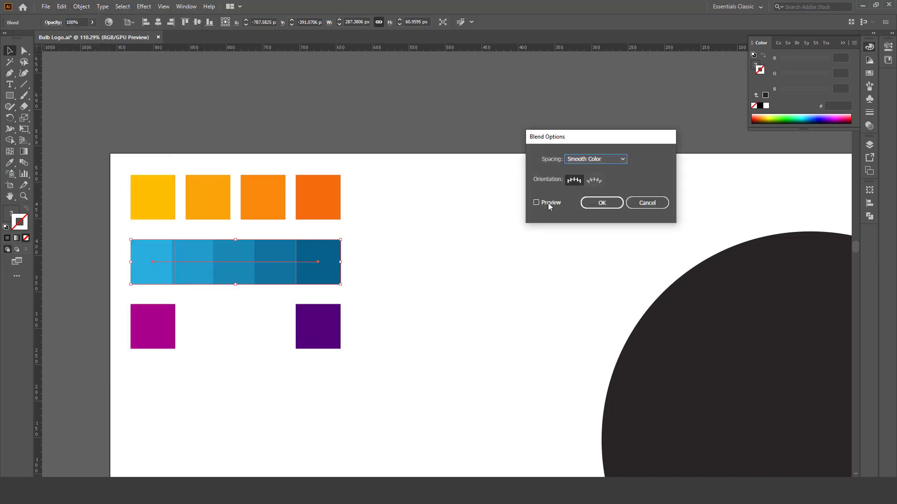
{"action": "left_click", "coordinate": [548, 206]}
{"action": "left_click", "coordinate": [595, 159]}
{"action": "left_click", "coordinate": [600, 178]}
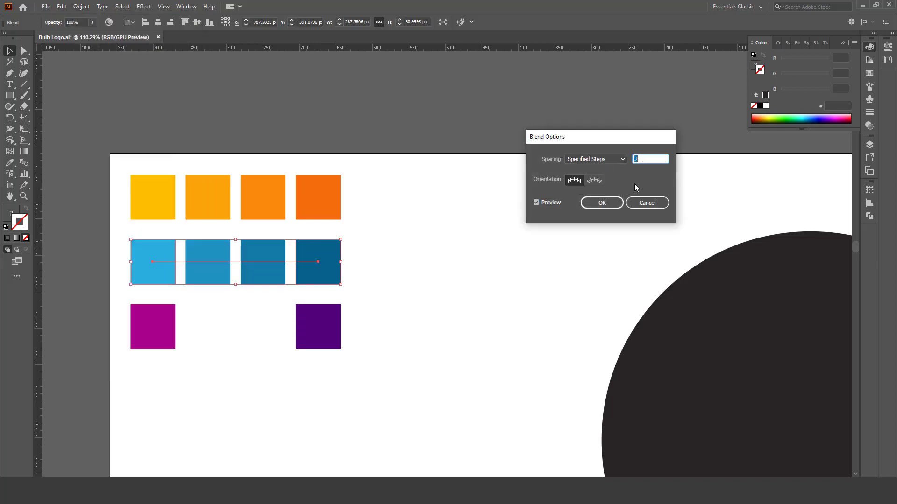
{"action": "left_click", "coordinate": [601, 204]}
Step: Make a blend between the magenta and dark purple squares in the lowest row
{"action": "left_click_drag", "start_coordinate": [393, 318], "coordinate": [112, 367]}
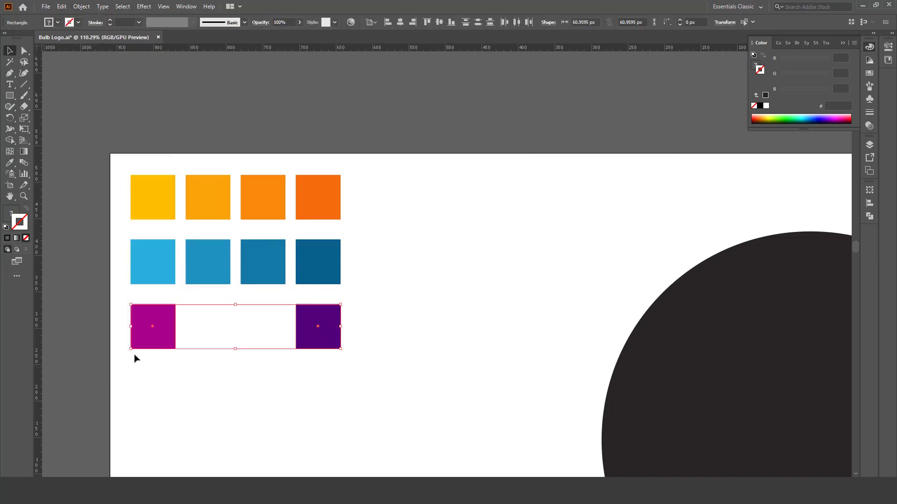
{"action": "left_click", "coordinate": [81, 6]}
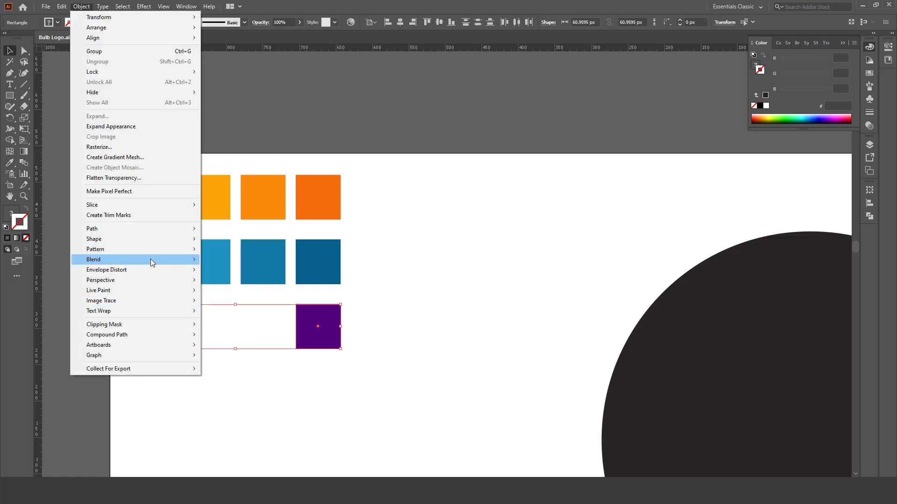
{"action": "mouse_move", "coordinate": [150, 259]}
{"action": "left_click", "coordinate": [221, 260]}
Step: Set the magenta-to-purple blend's spacing to Specified Steps with 2 steps
{"action": "left_click", "coordinate": [81, 6]}
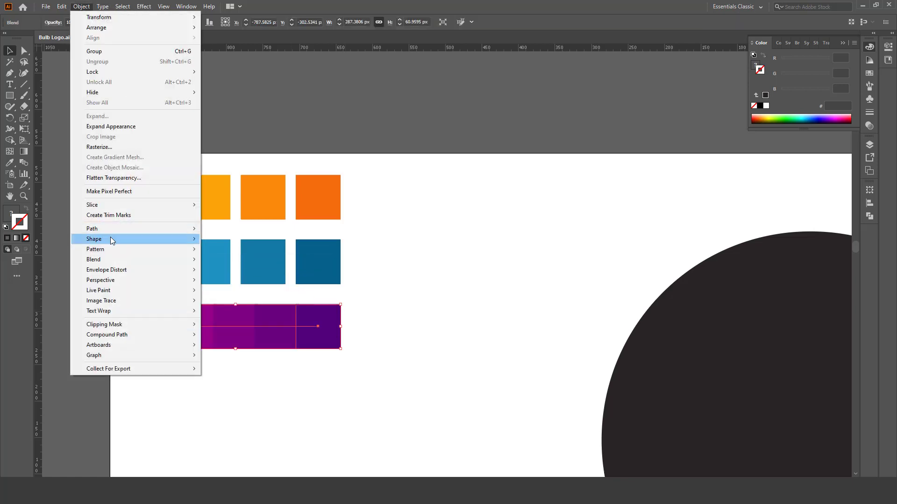
{"action": "mouse_move", "coordinate": [119, 258]}
{"action": "left_click", "coordinate": [234, 284]}
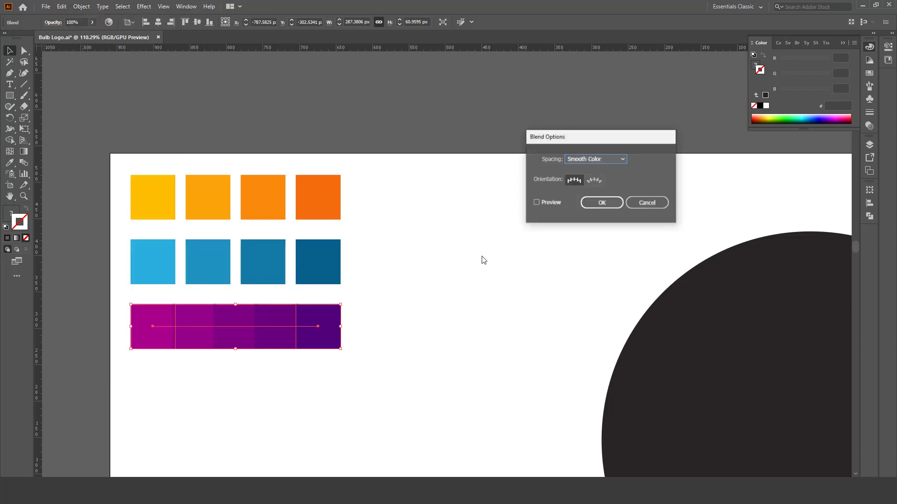
{"action": "left_click", "coordinate": [556, 206]}
{"action": "left_click", "coordinate": [616, 160]}
{"action": "left_click", "coordinate": [619, 178]}
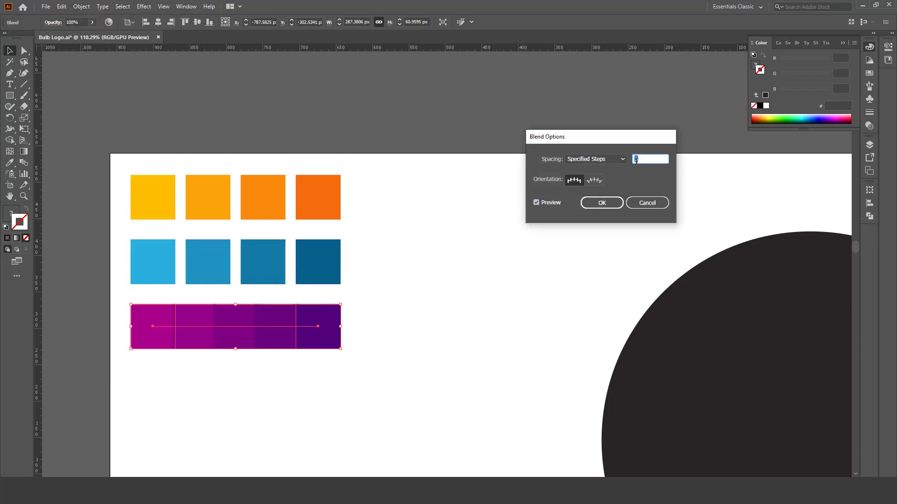
{"action": "left_click", "coordinate": [601, 202]}
Step: Deselect the color squares and save the document
{"action": "key", "text": "z"}
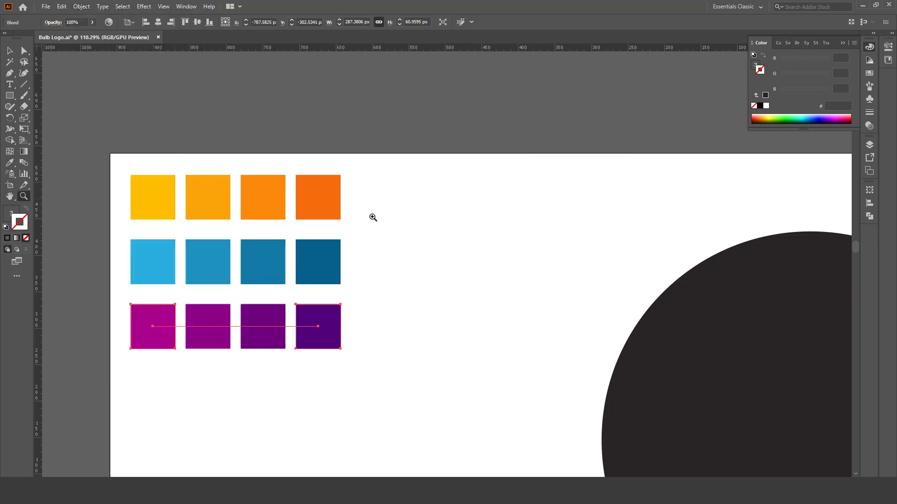
{"action": "left_click_drag", "start_coordinate": [371, 214], "coordinate": [236, 190]}
{"action": "scroll", "coordinate": [322, 217], "scroll_direction": "down", "scroll_amount": 5}
{"action": "scroll", "coordinate": [446, 289], "scroll_direction": "up", "scroll_amount": 5}
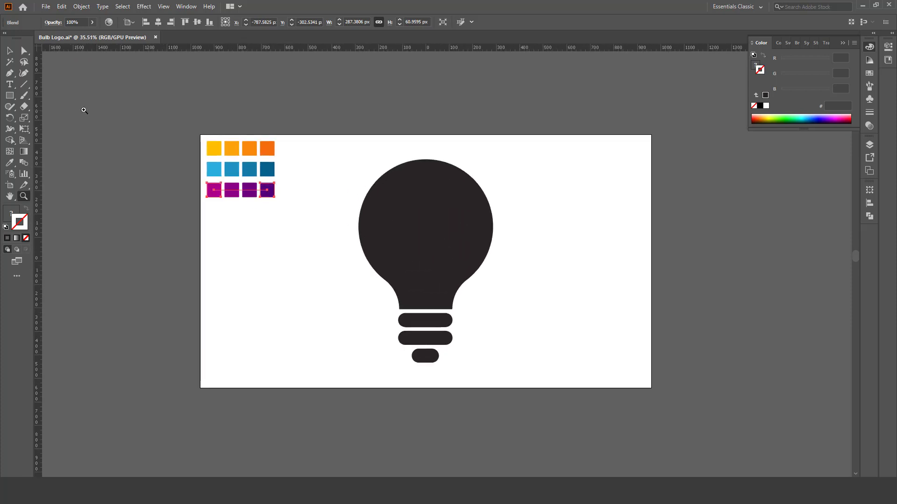
{"action": "left_click", "coordinate": [11, 51]}
{"action": "key", "text": "z"}
{"action": "left_click_drag", "start_coordinate": [444, 281], "coordinate": [456, 312]}
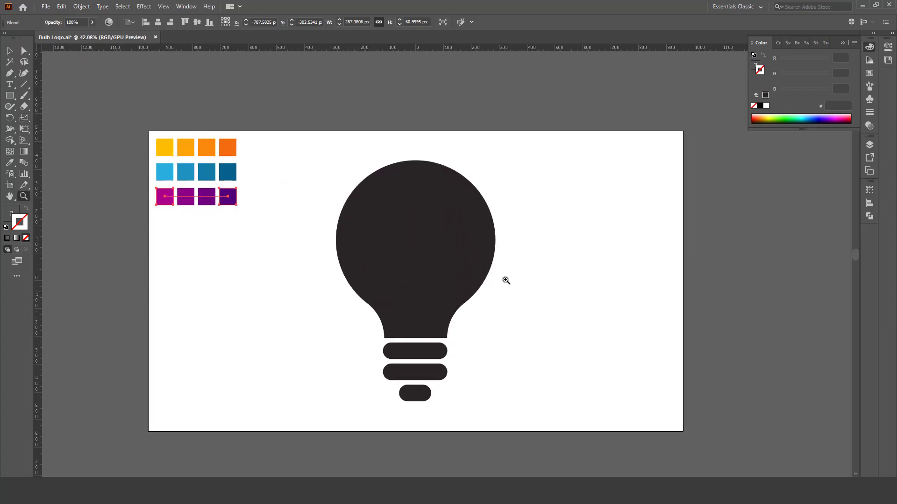
{"action": "key", "text": "v"}
{"action": "left_click", "coordinate": [545, 239]}
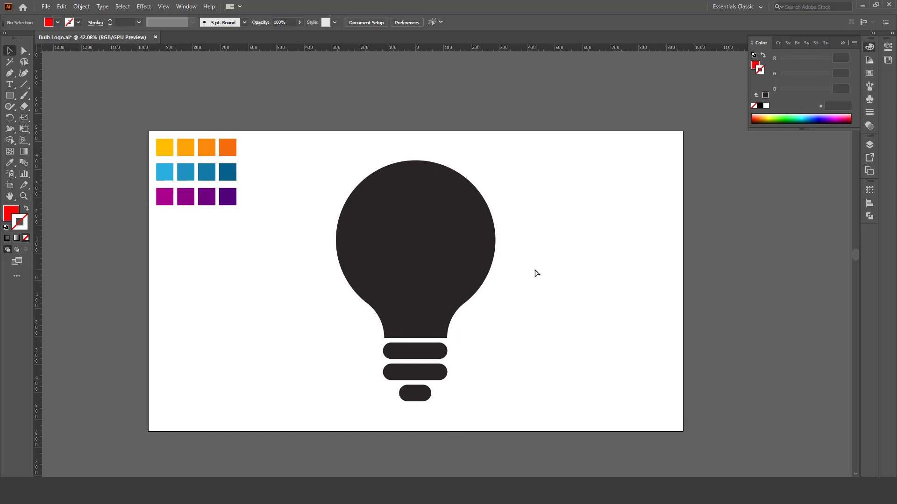
{"action": "key", "text": "ctrl+s"}
Step: Group the black bulb shape together with its three base bars
{"action": "left_click", "coordinate": [494, 237]}
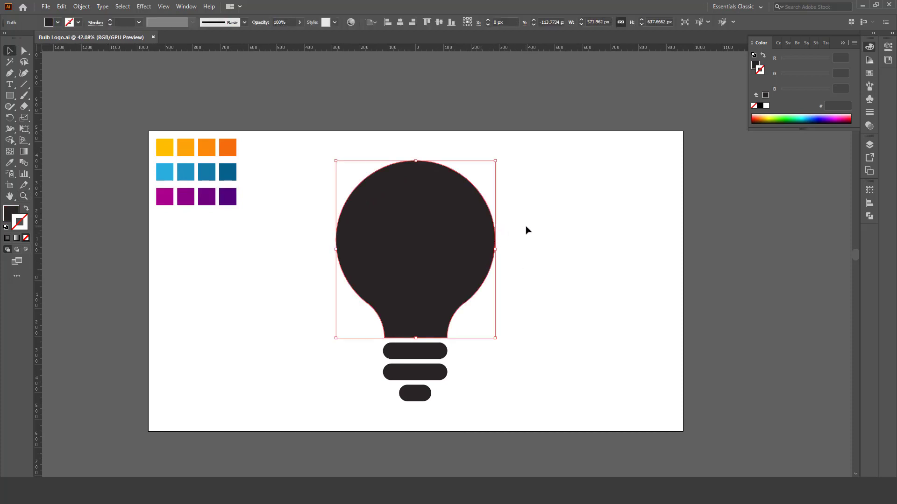
{"action": "left_click", "coordinate": [525, 228]}
{"action": "key", "text": "z"}
{"action": "left_click_drag", "start_coordinate": [464, 260], "coordinate": [460, 284]}
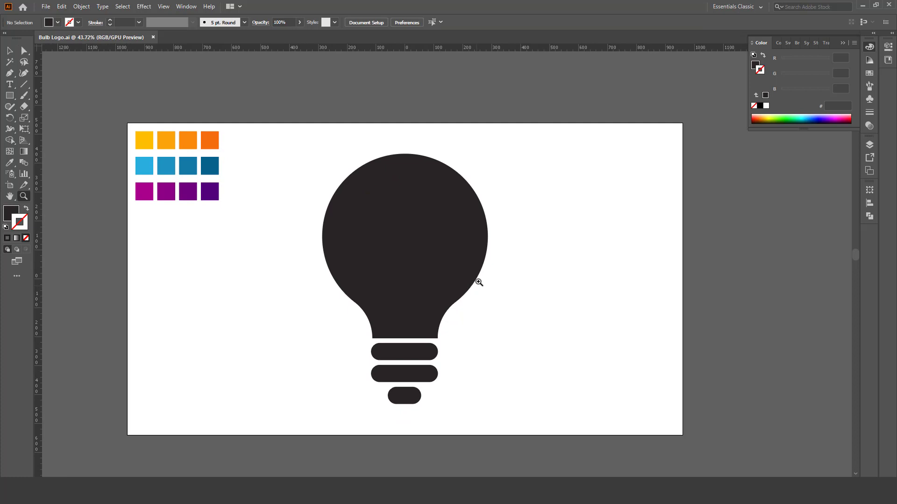
{"action": "key", "text": "v"}
{"action": "left_click", "coordinate": [352, 272]}
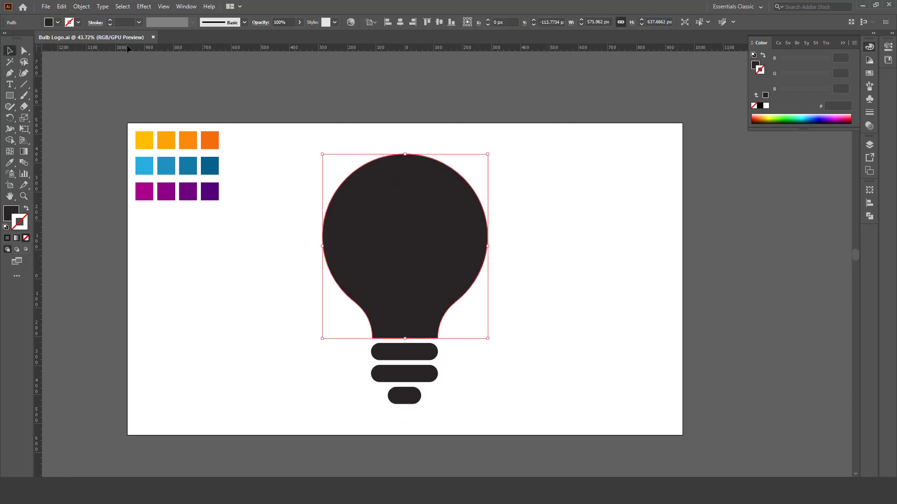
{"action": "left_click", "coordinate": [65, 9]}
{"action": "left_click", "coordinate": [524, 164]}
{"action": "left_click_drag", "start_coordinate": [525, 159], "coordinate": [415, 405]}
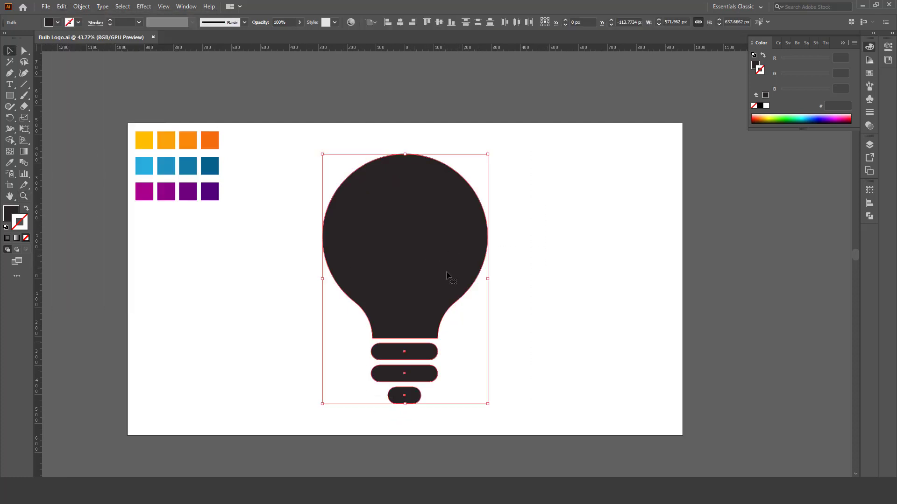
{"action": "right_click", "coordinate": [448, 229]}
{"action": "right_click", "coordinate": [420, 199]}
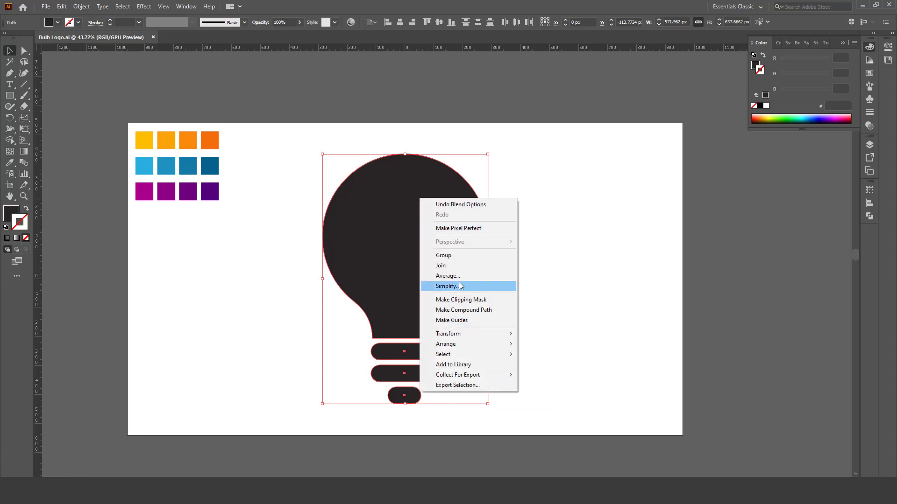
{"action": "left_click", "coordinate": [466, 256]}
Step: Paste a copy of the bulb group in place and keep one bulb outside the artboard's right edge as a spare
{"action": "left_click", "coordinate": [62, 6]}
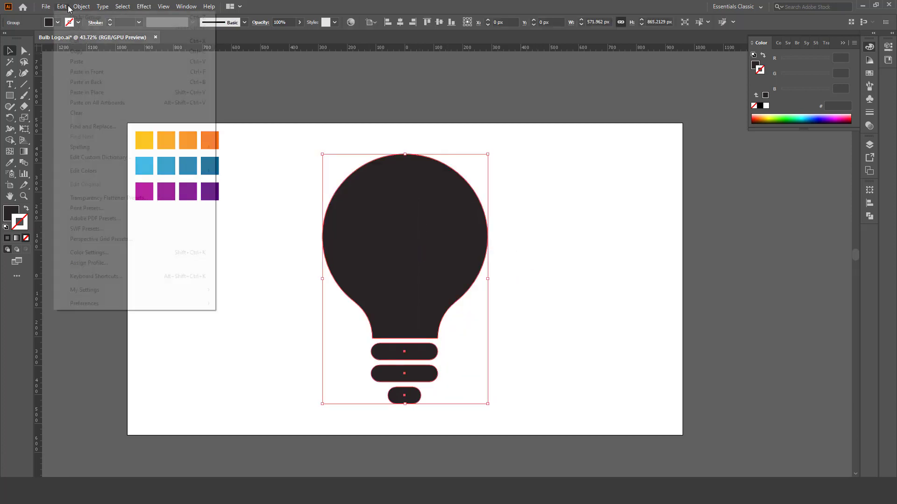
{"action": "left_click", "coordinate": [61, 7]}
{"action": "left_click", "coordinate": [62, 6]}
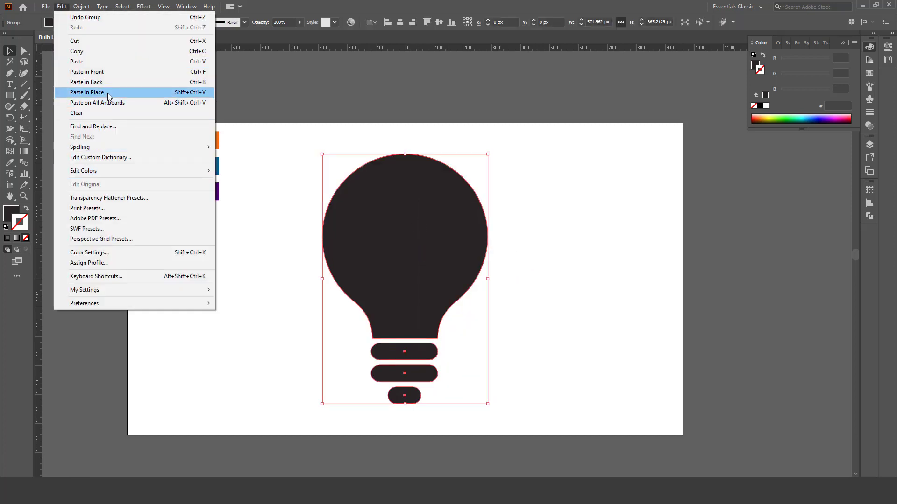
{"action": "left_click", "coordinate": [87, 92]}
{"action": "left_click_drag", "start_coordinate": [413, 246], "coordinate": [832, 260]}
{"action": "left_click", "coordinate": [598, 262]}
{"action": "left_click_drag", "start_coordinate": [591, 262], "coordinate": [596, 263]}
Step: Ungroup the bulb on the artboard so its body can be selected separately from the base bars
{"action": "right_click", "coordinate": [449, 196]}
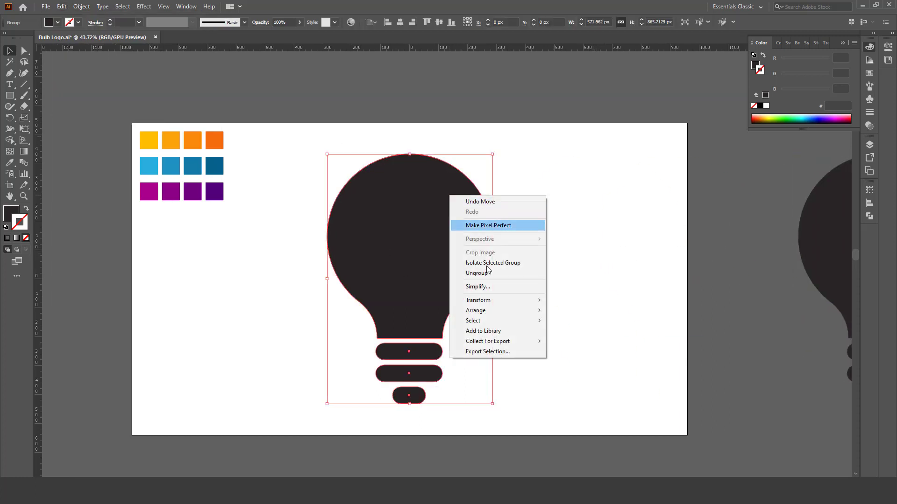
{"action": "left_click", "coordinate": [481, 273]}
{"action": "left_click", "coordinate": [432, 218]}
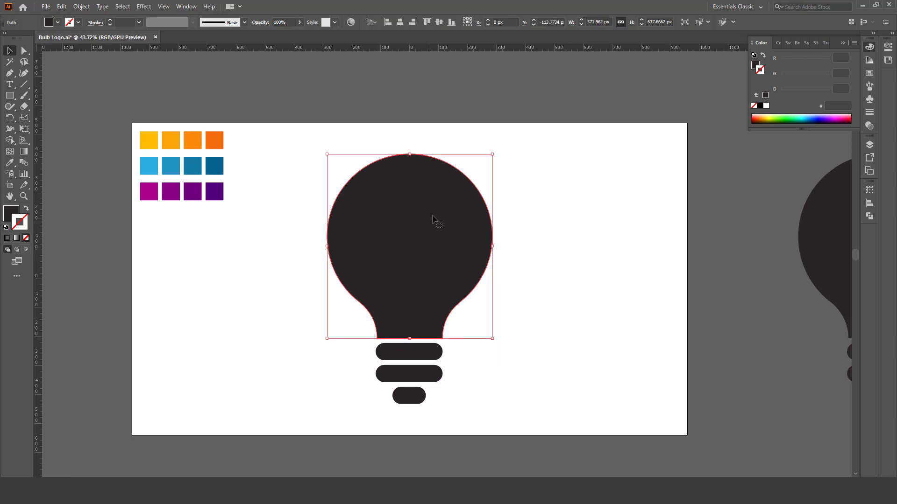
Step: With nothing selected, set the drawing colors to no fill and a pure red stroke (FF0000)
{"action": "left_click", "coordinate": [222, 302]}
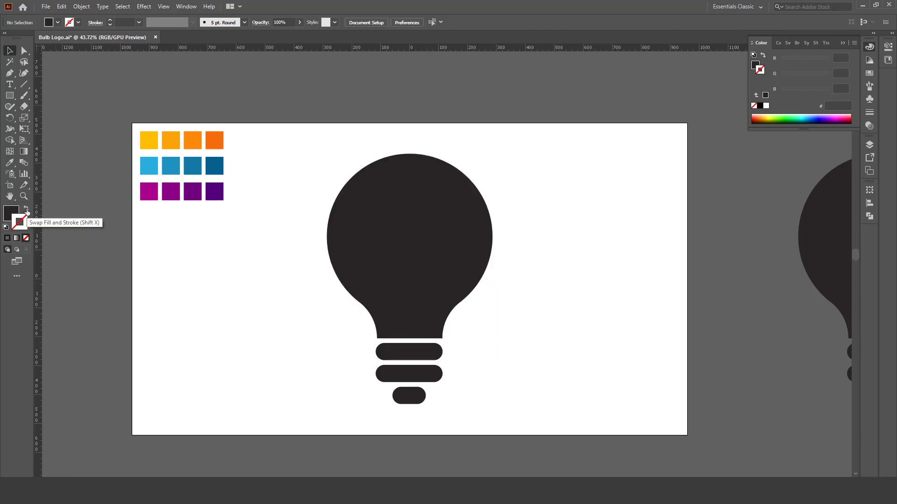
{"action": "left_click", "coordinate": [26, 211]}
{"action": "left_click_drag", "start_coordinate": [806, 59], "coordinate": [886, 61]}
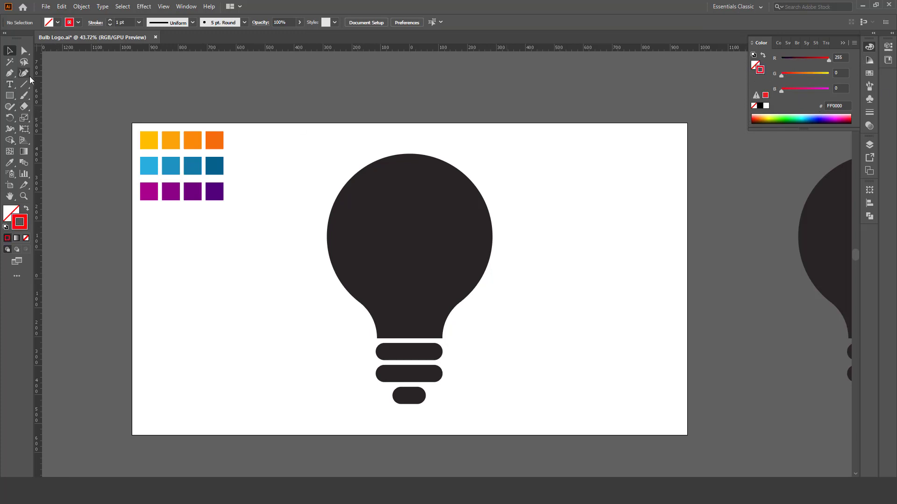
Step: Set the stroke weight for new lines to 5 pt
{"action": "left_click_drag", "start_coordinate": [26, 88], "coordinate": [48, 85]}
{"action": "left_click", "coordinate": [131, 21]}
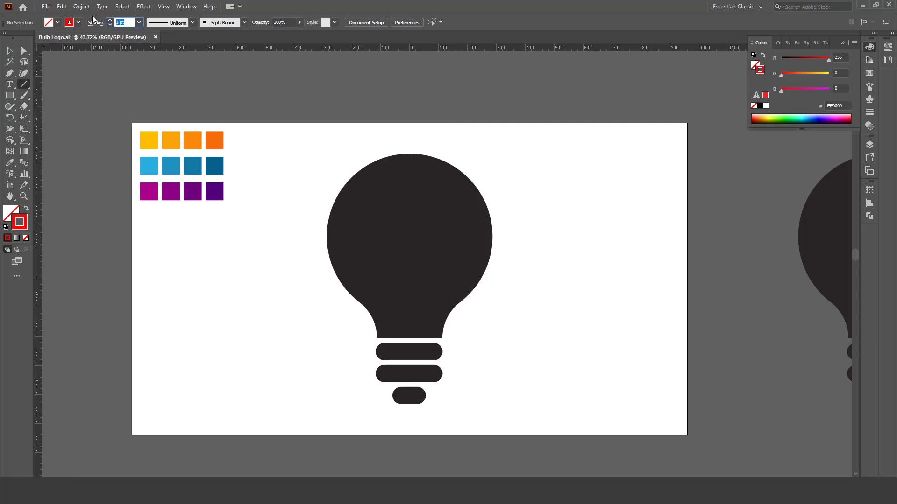
{"action": "type", "text": "5"}
{"action": "key", "text": "Return"}
Step: Draw a bent pen line from outside the bulb's upper left through a point at upper center to just past its lower right edge
{"action": "left_click_drag", "start_coordinate": [10, 73], "coordinate": [60, 73]}
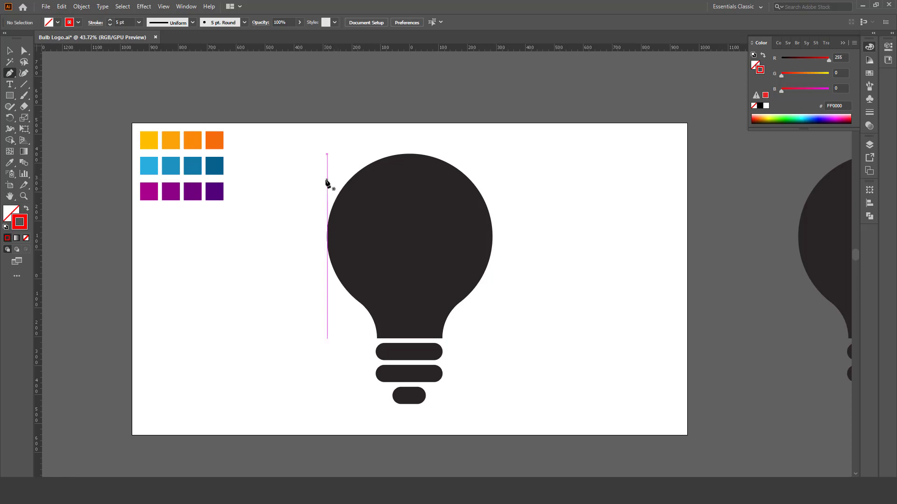
{"action": "left_click", "coordinate": [310, 182]}
{"action": "left_click", "coordinate": [410, 200]}
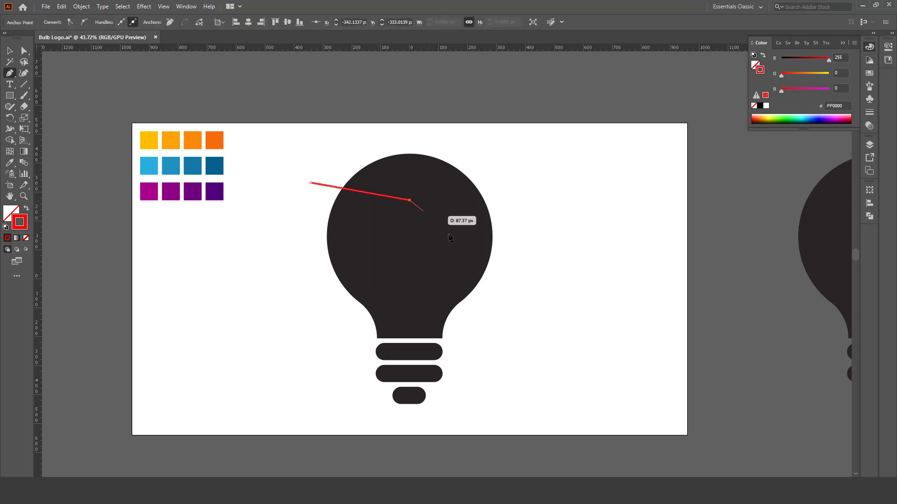
{"action": "left_click", "coordinate": [492, 304]}
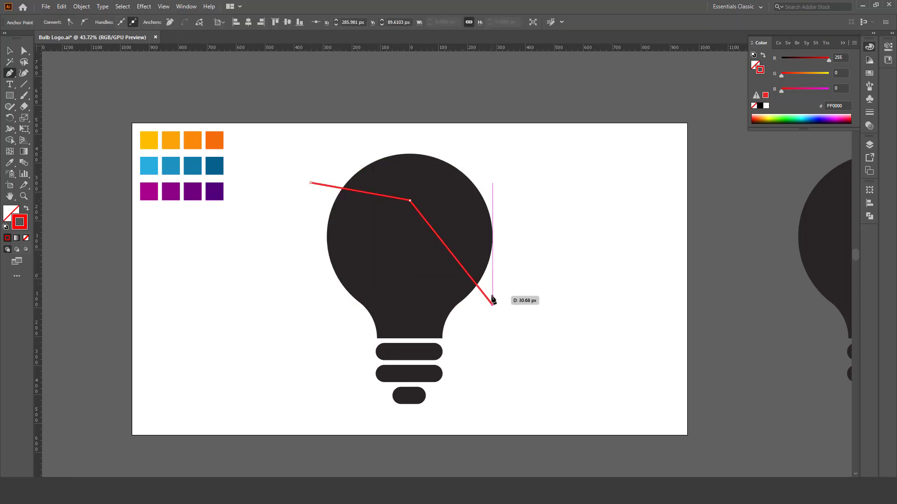
{"action": "key", "text": "v"}
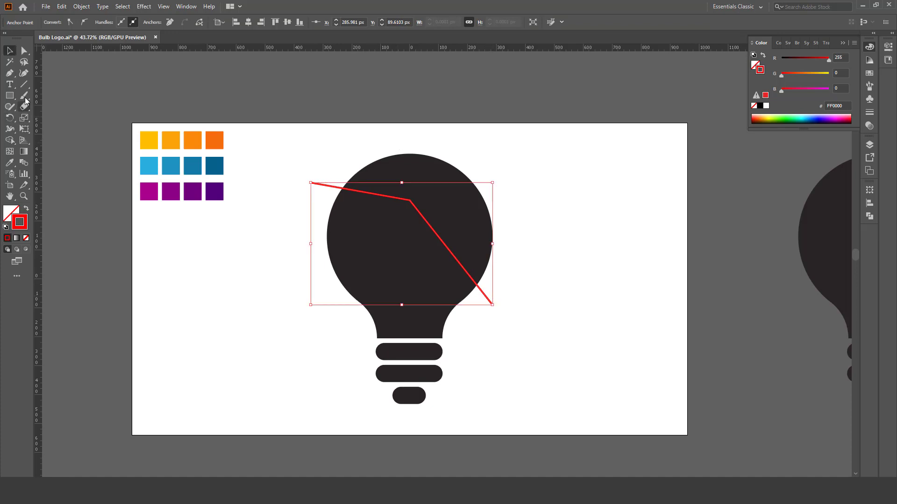
Step: Draw a pen line from above the bulb through the upper center junction to a lower-left interior point, ending outside the left edge
{"action": "left_click", "coordinate": [9, 73]}
{"action": "left_click", "coordinate": [367, 133]}
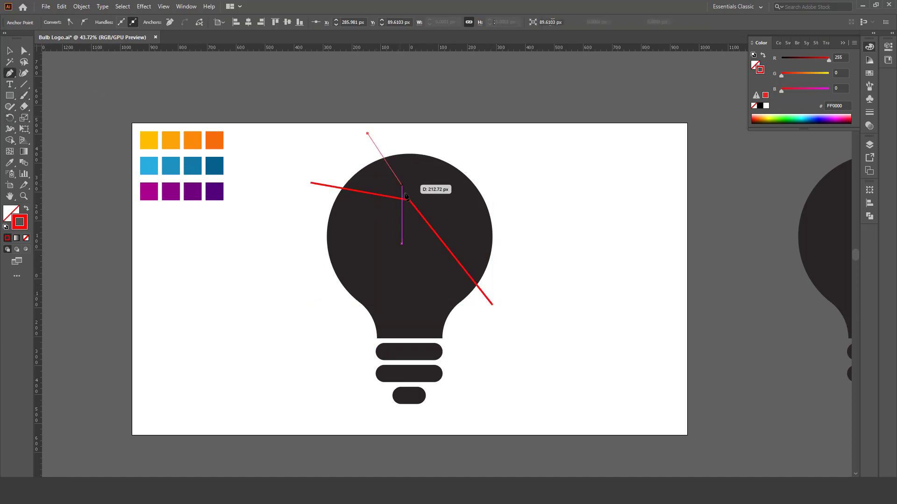
{"action": "left_click", "coordinate": [409, 200]}
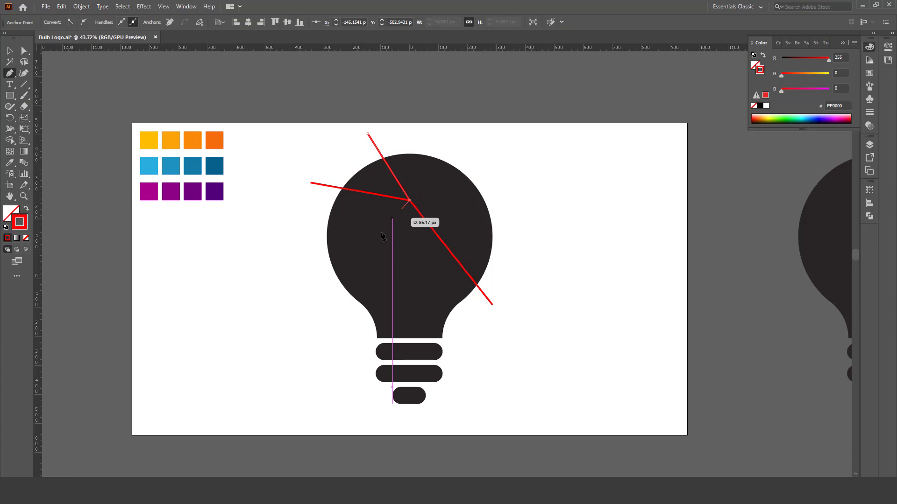
{"action": "left_click", "coordinate": [381, 270]}
{"action": "left_click", "coordinate": [290, 301]}
{"action": "key", "text": "v"}
{"action": "left_click", "coordinate": [80, 135]}
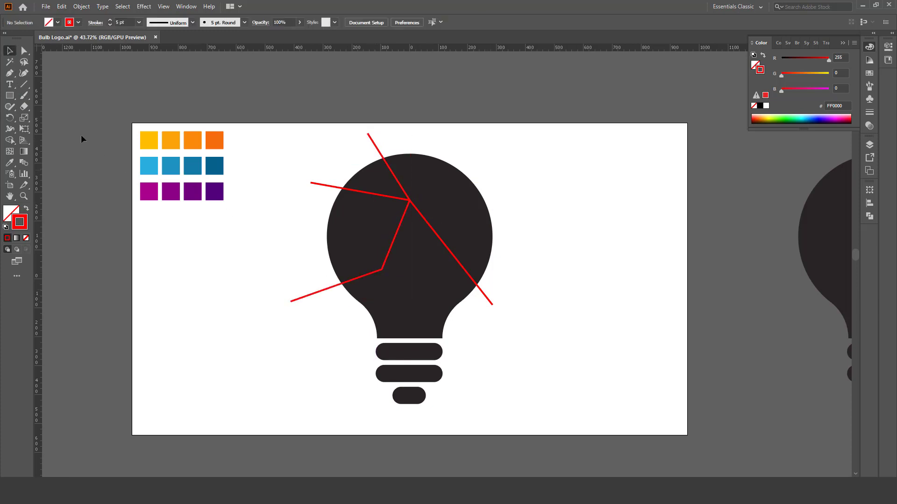
Step: Draw a pen line from outside the bulb's left edge through the lower-left junction to beyond its right edge
{"action": "left_click", "coordinate": [10, 74]}
{"action": "left_click", "coordinate": [288, 234]}
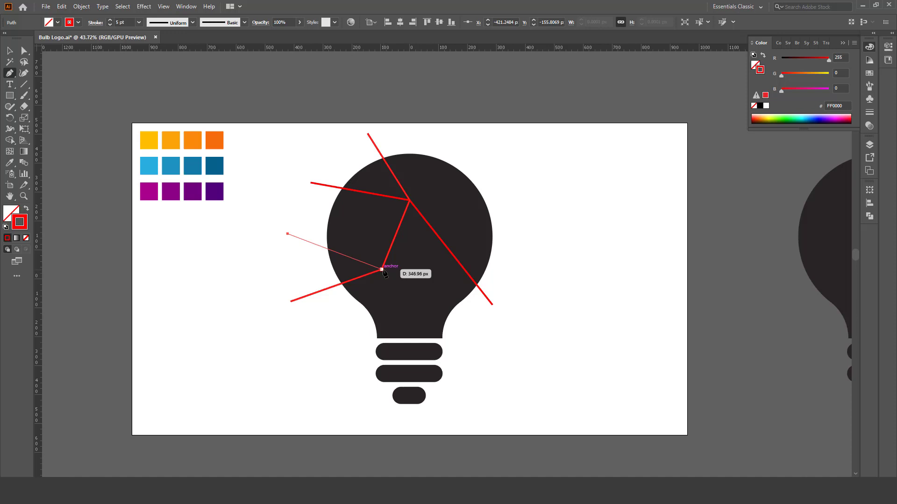
{"action": "left_click", "coordinate": [382, 270]}
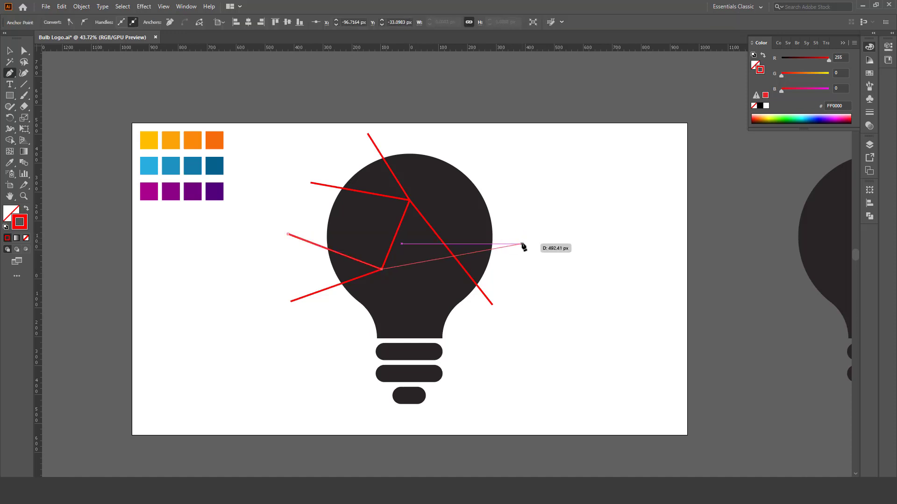
{"action": "left_click", "coordinate": [532, 260]}
{"action": "key", "text": "v"}
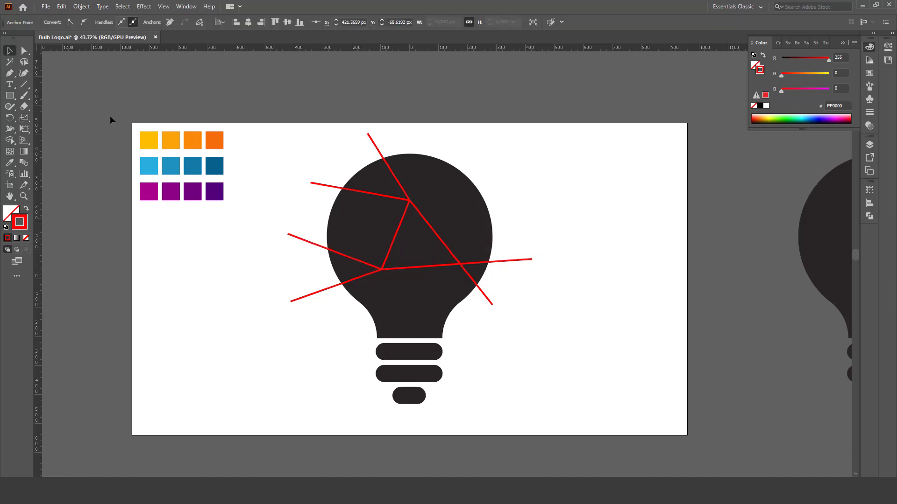
{"action": "left_click", "coordinate": [111, 120]}
Step: Draw a pen line from above the bulb's upper right through the right line crossing, ending past the neck's lower left corner
{"action": "left_click", "coordinate": [9, 73]}
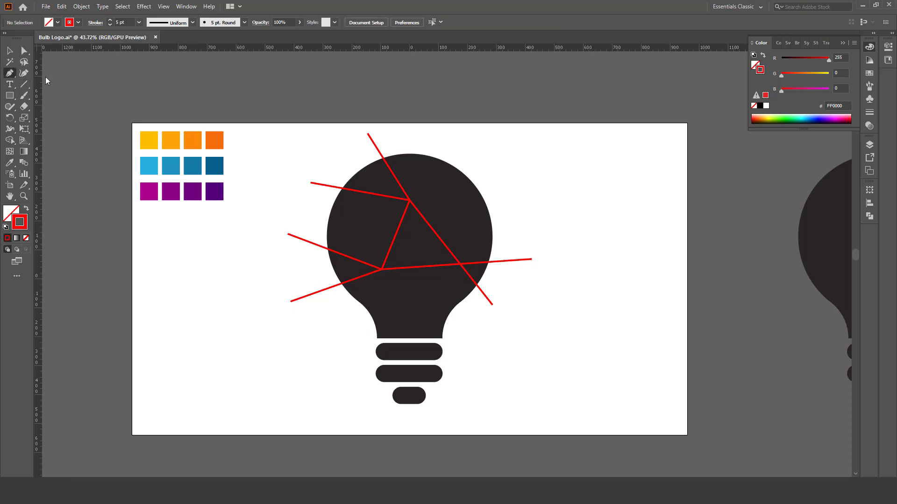
{"action": "left_click", "coordinate": [466, 140]}
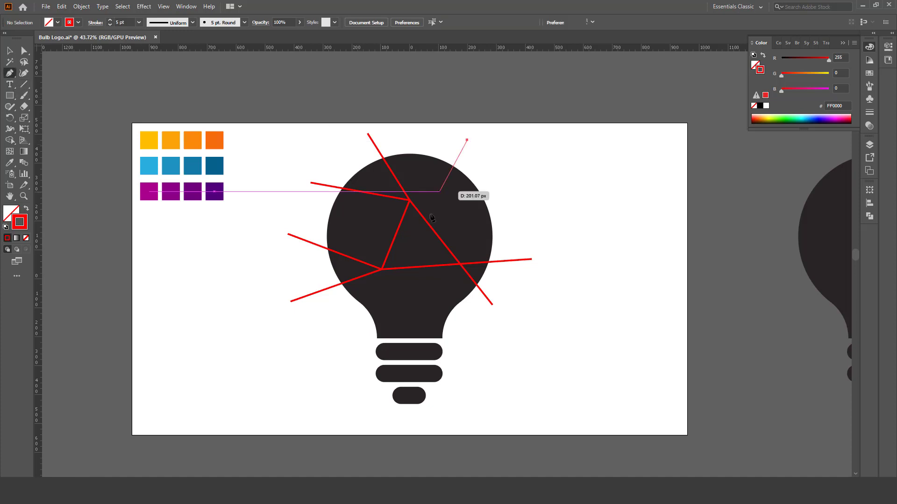
{"action": "left_click", "coordinate": [461, 265]}
{"action": "left_click", "coordinate": [355, 359]}
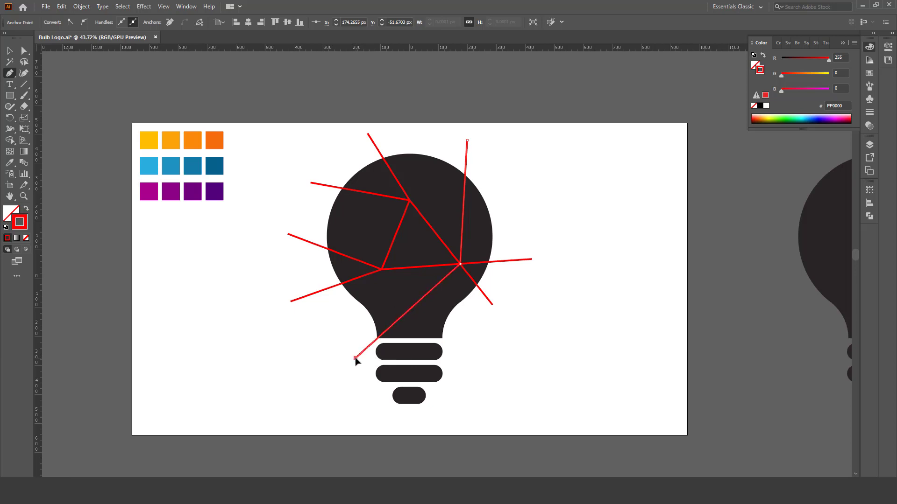
{"action": "key", "text": "v"}
{"action": "left_click", "coordinate": [645, 332]}
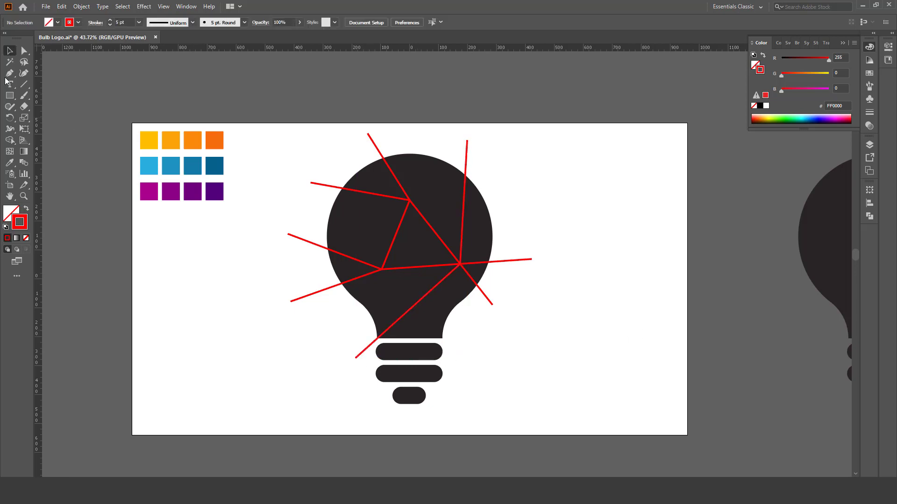
Step: Draw a straight pen line from the bulb neck's lower right corner to the lower-left junction
{"action": "left_click", "coordinate": [10, 75]}
{"action": "left_click", "coordinate": [444, 338]}
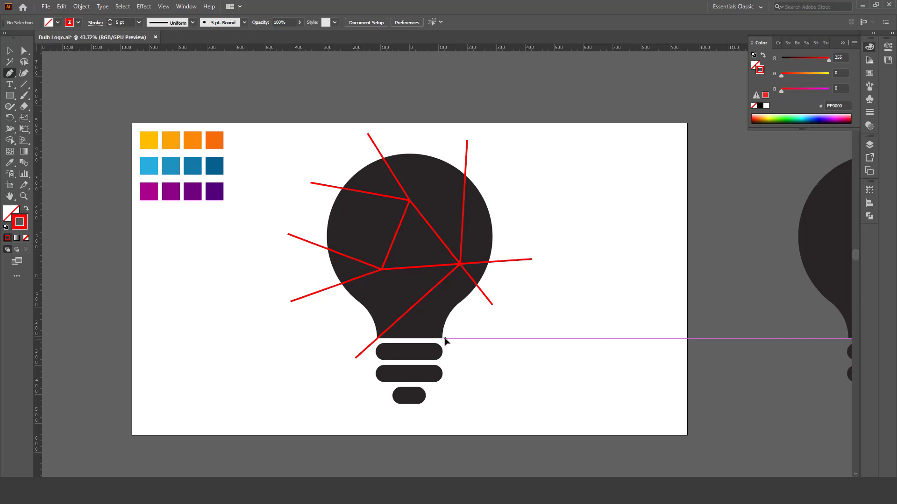
{"action": "left_click", "coordinate": [382, 270]}
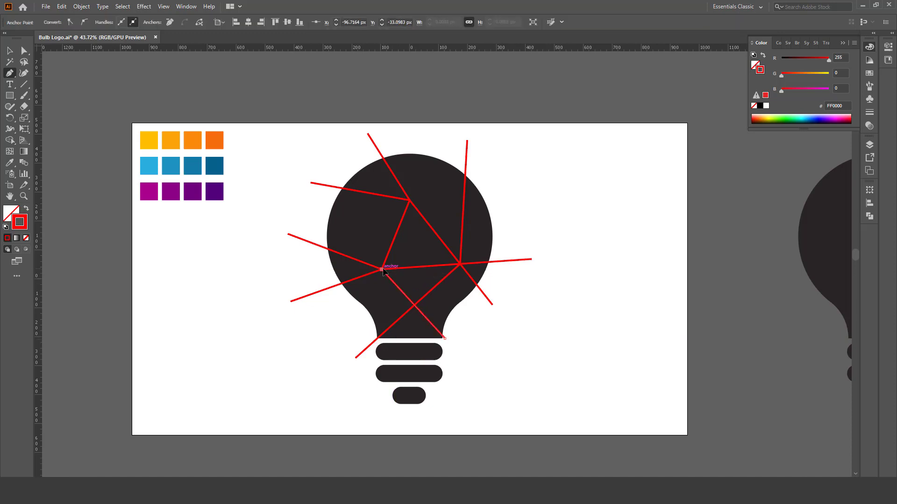
{"action": "key", "text": "v"}
Step: Select all the red lines without the bulb body and set their stroke weight to 20 pt
{"action": "key", "text": "z"}
{"action": "left_click_drag", "start_coordinate": [412, 266], "coordinate": [430, 266]}
{"action": "key", "text": "v"}
{"action": "left_click_drag", "start_coordinate": [508, 122], "coordinate": [290, 318]}
{"action": "left_click_drag", "start_coordinate": [541, 126], "coordinate": [340, 310]}
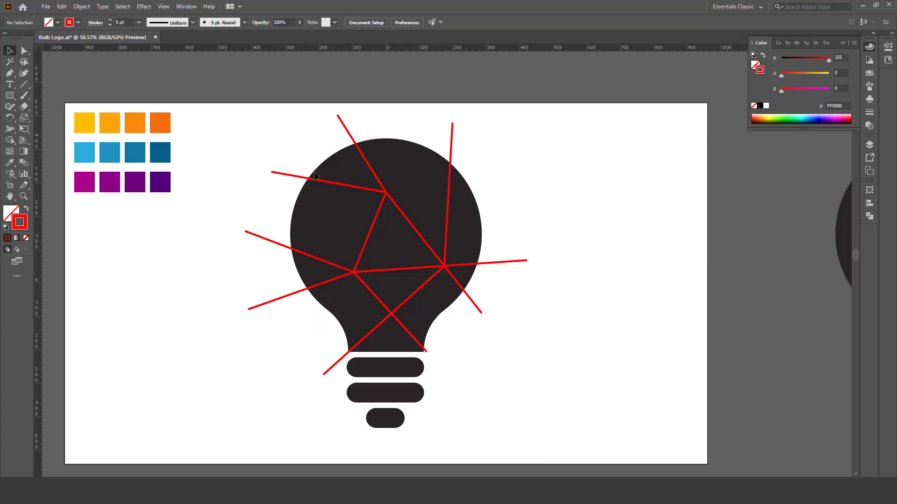
{"action": "left_click", "coordinate": [439, 171]}
{"action": "left_click_drag", "start_coordinate": [527, 119], "coordinate": [260, 336]}
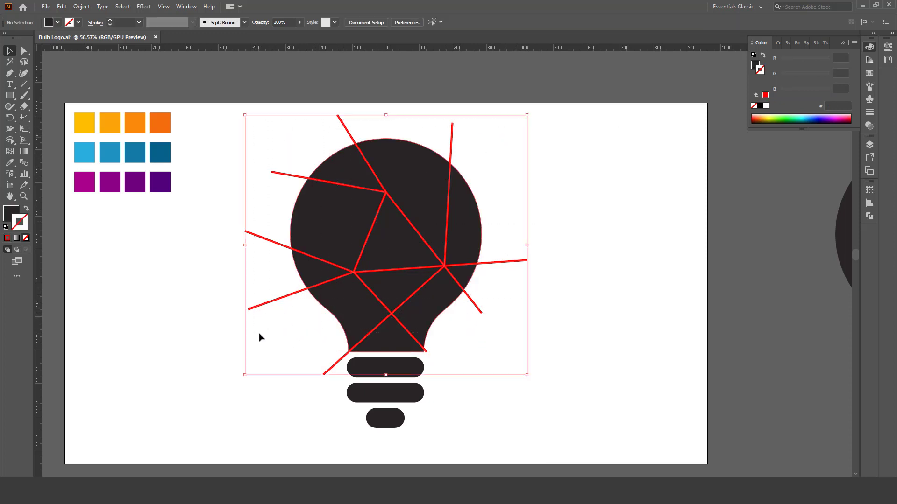
{"action": "left_click", "coordinate": [409, 150], "text": "shift"}
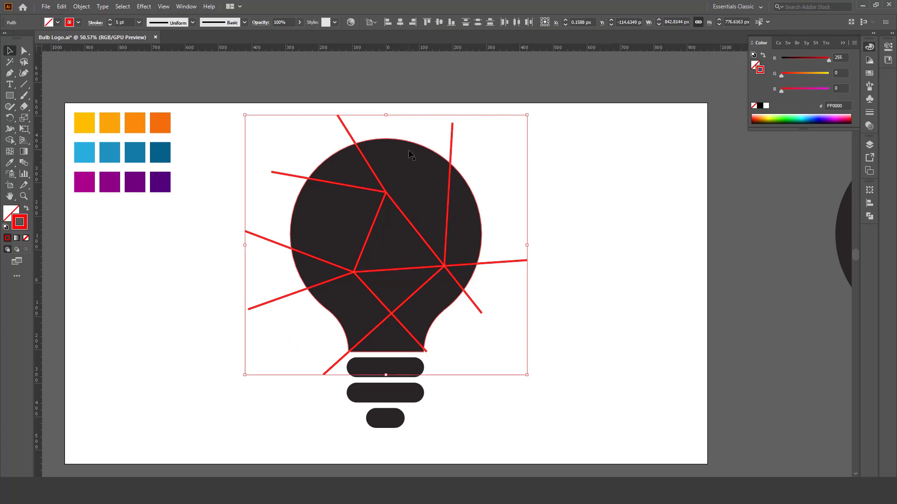
{"action": "scroll", "coordinate": [127, 21], "scroll_direction": "up", "scroll_amount": 11}
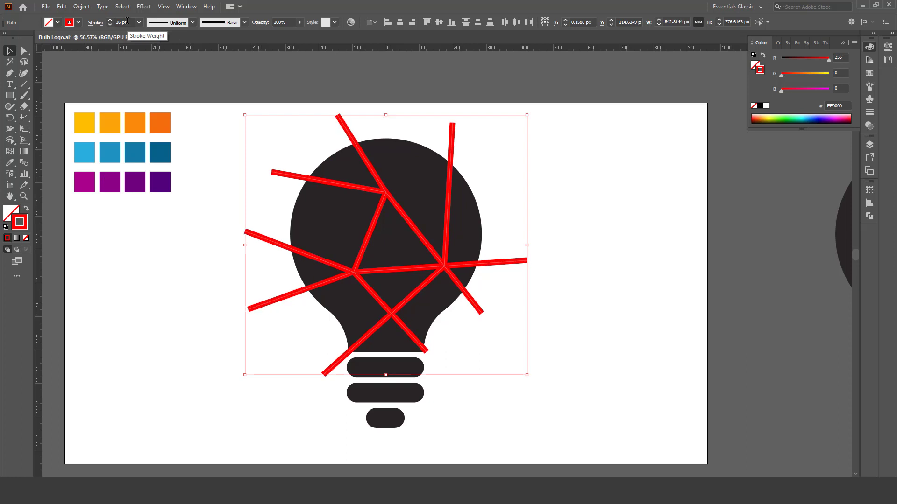
{"action": "scroll", "coordinate": [127, 21], "scroll_direction": "up", "scroll_amount": 7}
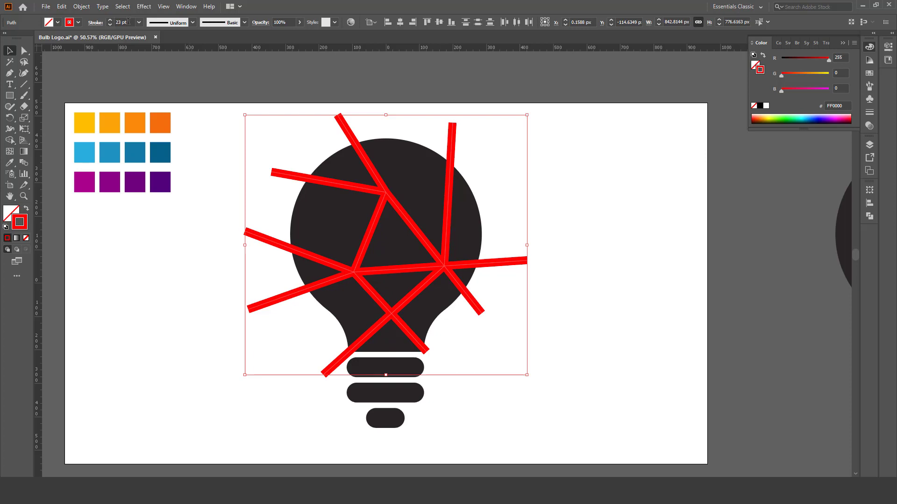
{"action": "scroll", "coordinate": [128, 22], "scroll_direction": "up", "scroll_amount": 6}
{"action": "scroll", "coordinate": [128, 21], "scroll_direction": "down", "scroll_amount": 6}
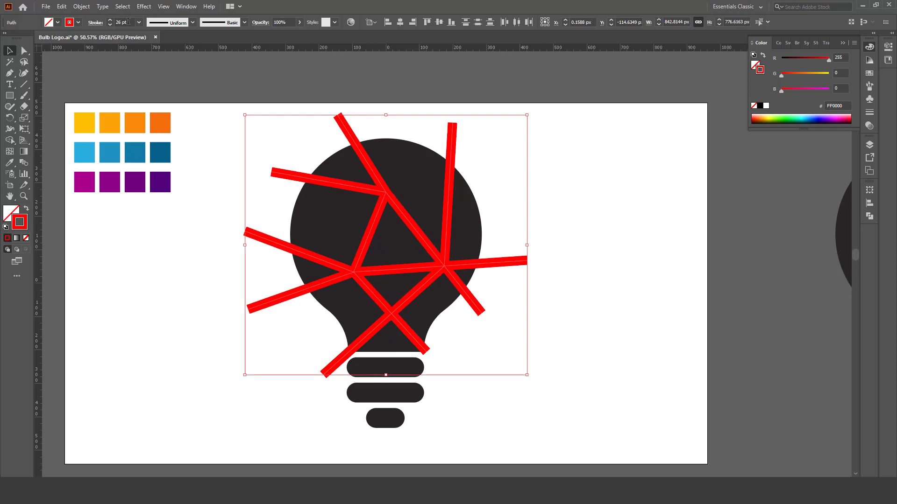
{"action": "scroll", "coordinate": [128, 22], "scroll_direction": "down", "scroll_amount": 3}
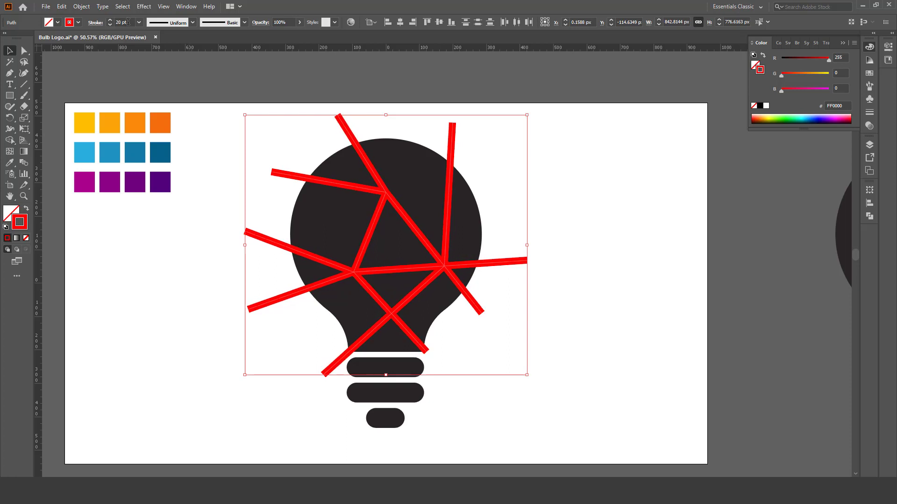
Step: Group the red lines and expand their fill and stroke into solid shapes
{"action": "key", "text": "ctrl+g"}
{"action": "left_click", "coordinate": [474, 120]}
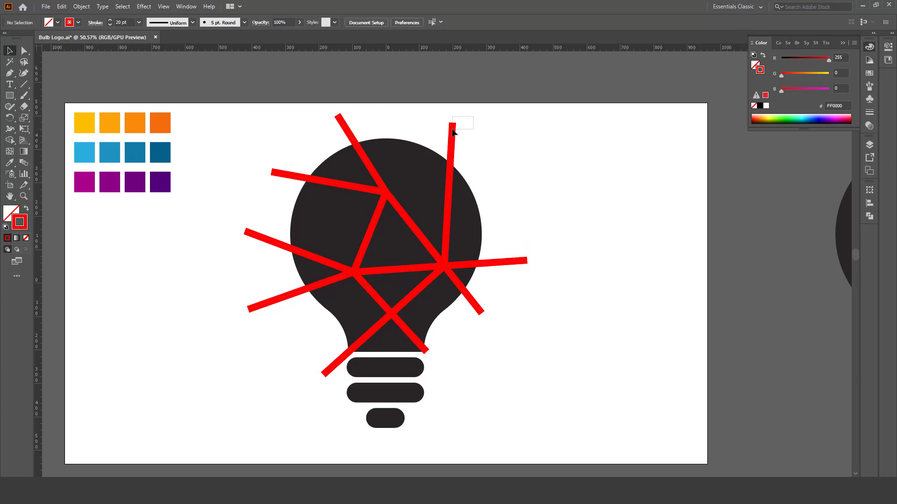
{"action": "left_click", "coordinate": [343, 125]}
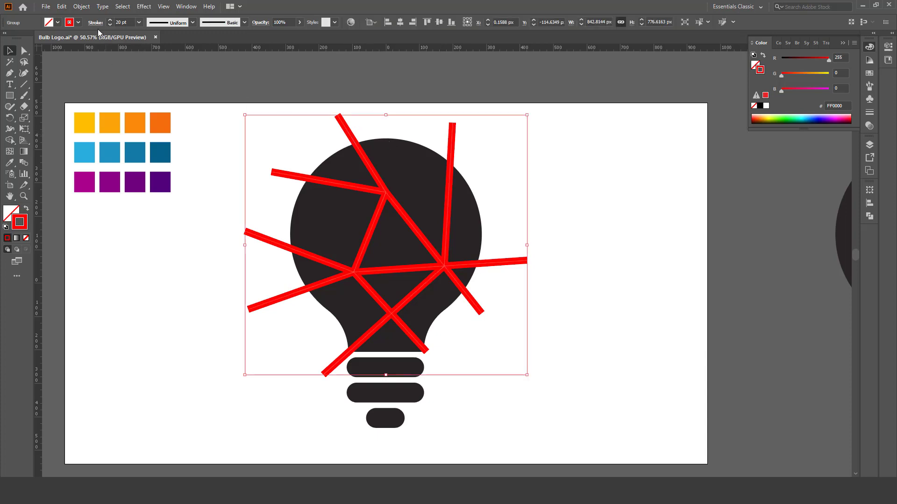
{"action": "left_click", "coordinate": [81, 6]}
{"action": "left_click", "coordinate": [99, 117]}
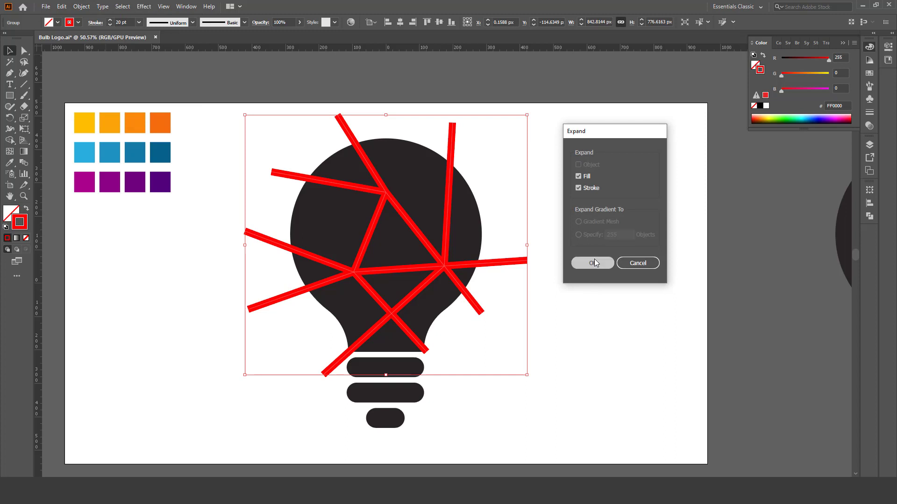
{"action": "left_click", "coordinate": [594, 262]}
{"action": "left_click", "coordinate": [595, 263]}
{"action": "left_click", "coordinate": [513, 262]}
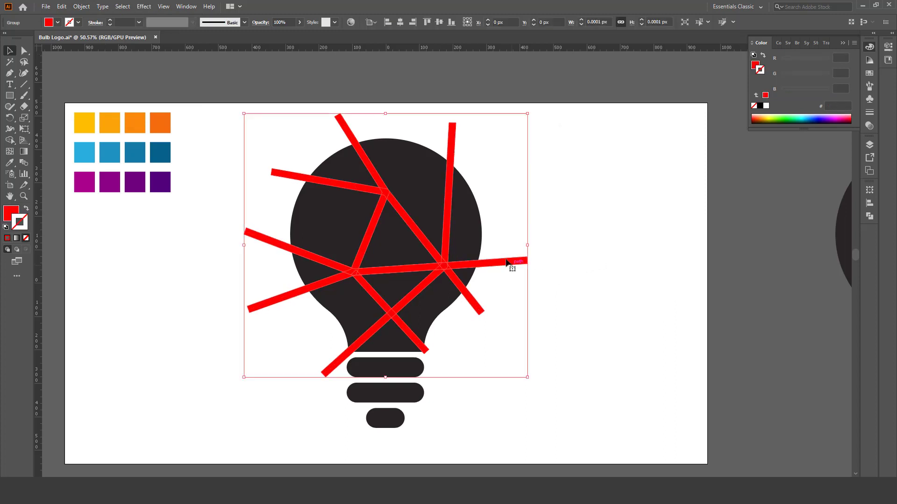
Step: Unite the expanded red lines into one shape with Pathfinder
{"action": "key", "text": "alt+w"}
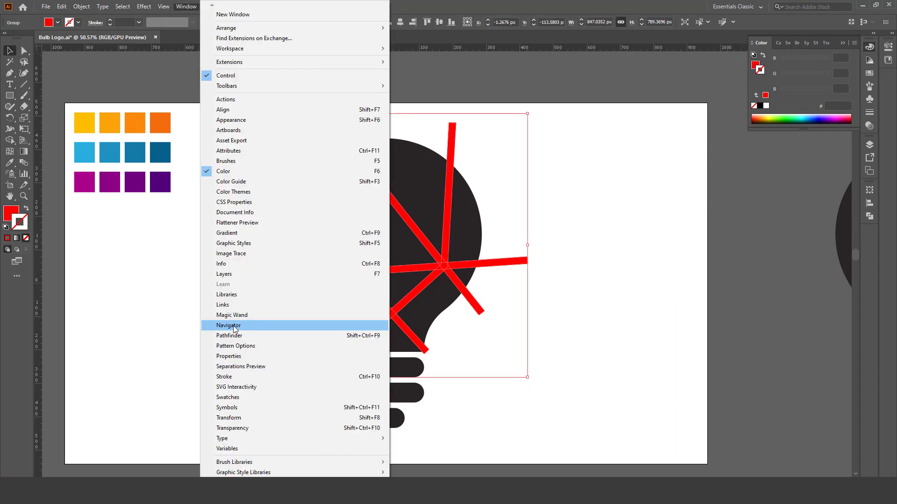
{"action": "left_click", "coordinate": [261, 336]}
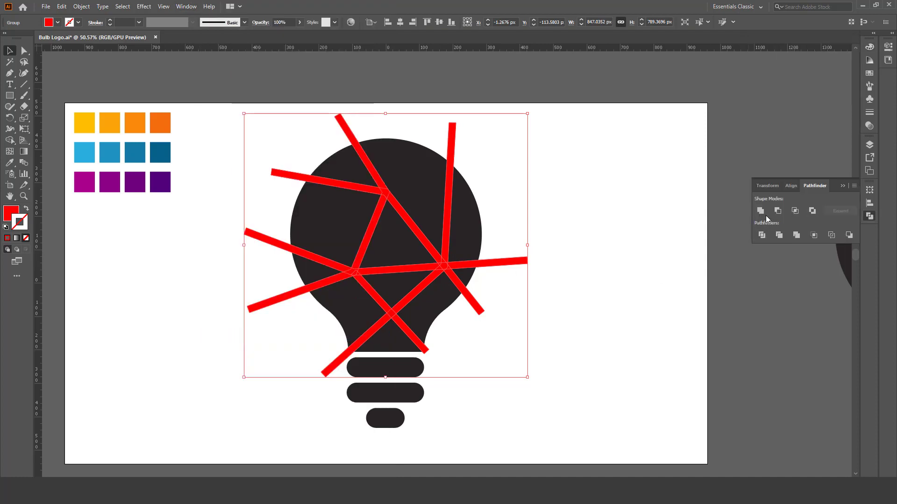
{"action": "left_click", "coordinate": [761, 213]}
Step: Draw a red circle centered on the upper line junction and scale it down to about 93 px across
{"action": "left_click_drag", "start_coordinate": [10, 96], "coordinate": [36, 116]}
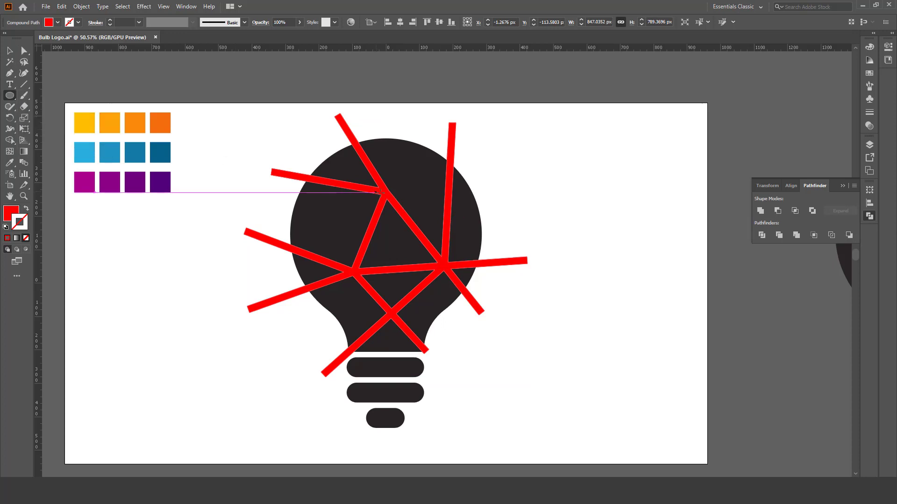
{"action": "mouse_move", "coordinate": [386, 193]}
{"action": "left_mouse_down"}
{"action": "mouse_move", "coordinate": [405, 211]}
{"action": "mouse_move", "coordinate": [388, 200]}
{"action": "left_mouse_up"}
{"action": "key", "text": "z"}
{"action": "key", "text": "v"}
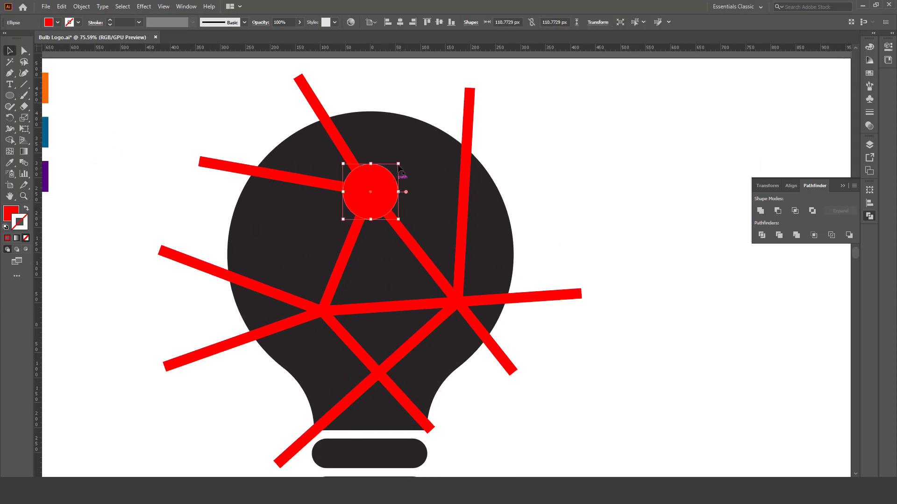
{"action": "left_click_drag", "start_coordinate": [400, 165], "coordinate": [396, 170]}
{"action": "key", "text": "z"}
{"action": "left_click_drag", "start_coordinate": [387, 202], "coordinate": [390, 173]}
{"action": "key", "text": "v"}
Step: Copy the red circle, paste it in place and put a smaller copy on the lower-left line junction
{"action": "left_click", "coordinate": [62, 7]}
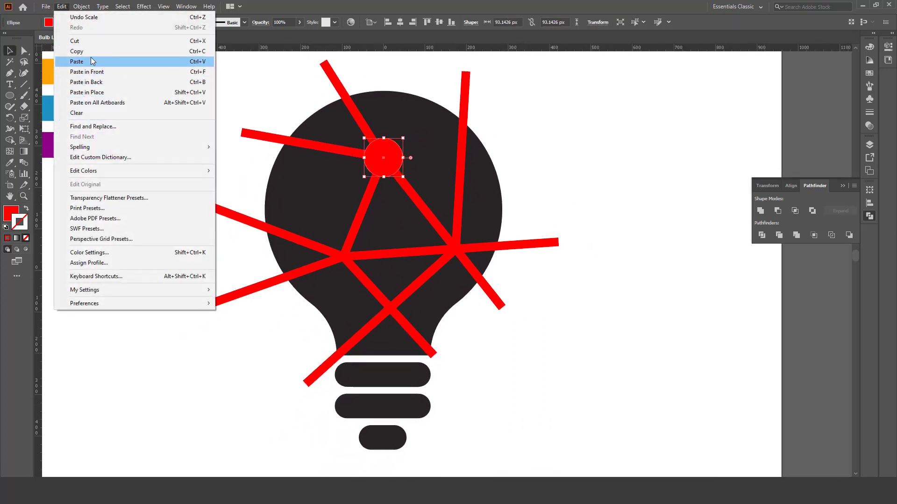
{"action": "left_click", "coordinate": [87, 52]}
{"action": "left_click", "coordinate": [64, 8]}
{"action": "left_click", "coordinate": [99, 93]}
{"action": "left_click_drag", "start_coordinate": [388, 160], "coordinate": [346, 255]}
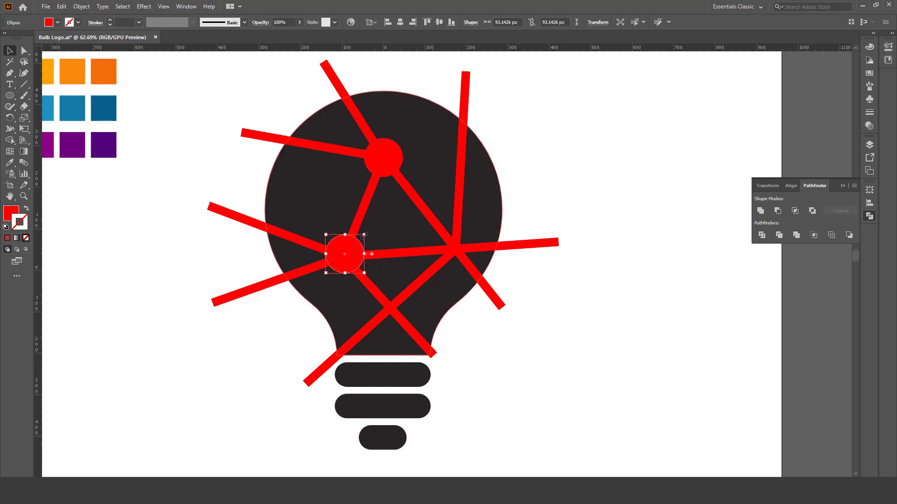
{"action": "key", "text": "ctrl+z"}
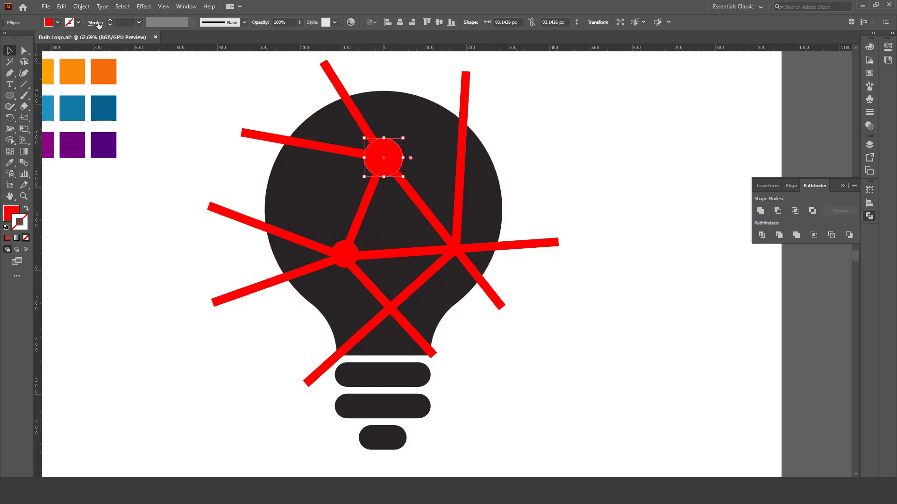
Step: Paste a copy of the upper red circle in place, move it onto the right line junction and scale it to about 71 px
{"action": "left_click", "coordinate": [78, 6]}
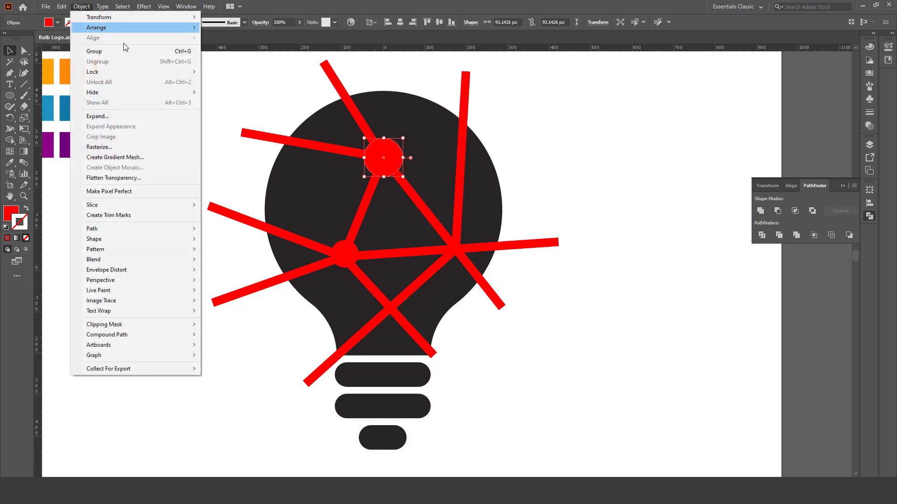
{"action": "left_click", "coordinate": [114, 92]}
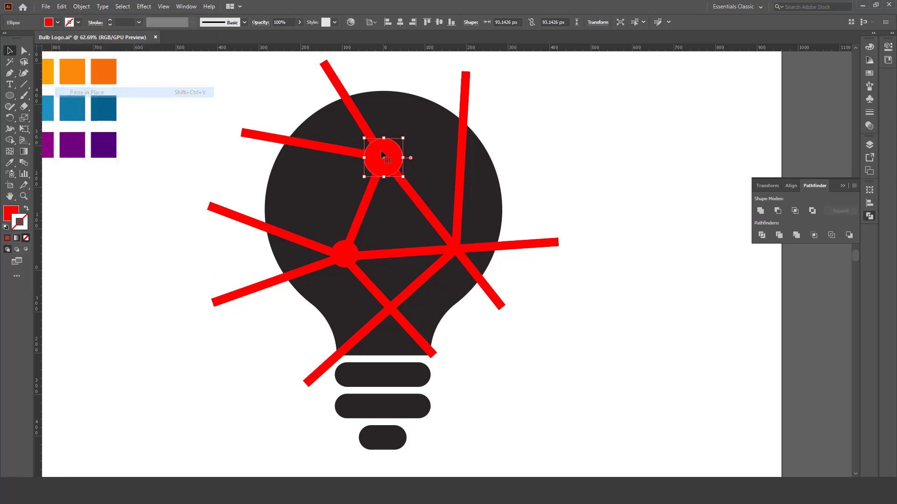
{"action": "left_click_drag", "start_coordinate": [383, 158], "coordinate": [472, 234]}
{"action": "scroll", "coordinate": [471, 236], "scroll_direction": "up", "scroll_amount": 5}
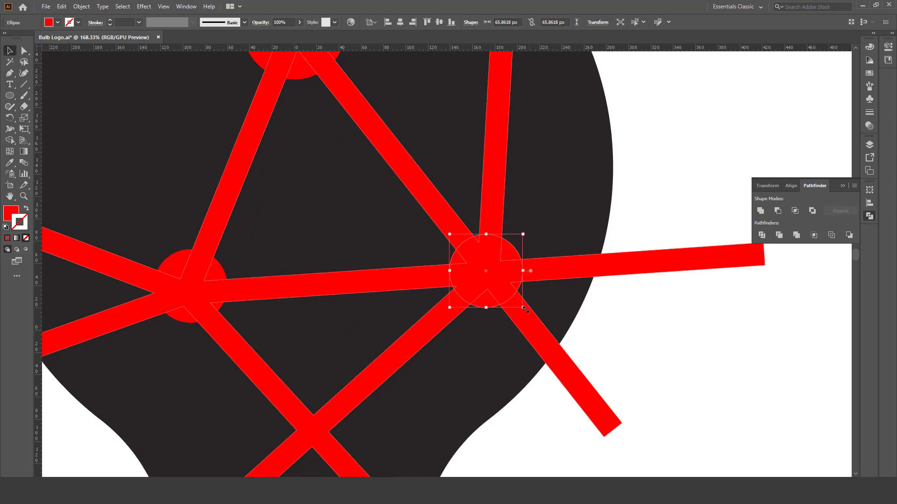
{"action": "mouse_move", "coordinate": [521, 295]}
{"action": "left_mouse_down"}
{"action": "mouse_move", "coordinate": [534, 309]}
{"action": "mouse_move", "coordinate": [527, 302]}
{"action": "left_mouse_up"}
{"action": "scroll", "coordinate": [380, 276], "scroll_direction": "down", "scroll_amount": 5}
{"action": "scroll", "coordinate": [379, 276], "scroll_direction": "up", "scroll_amount": 2}
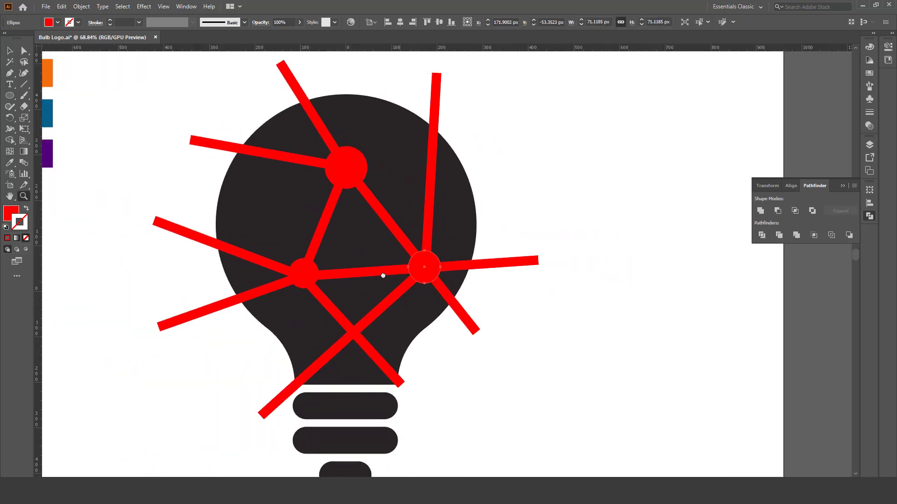
{"action": "left_click", "coordinate": [510, 296]}
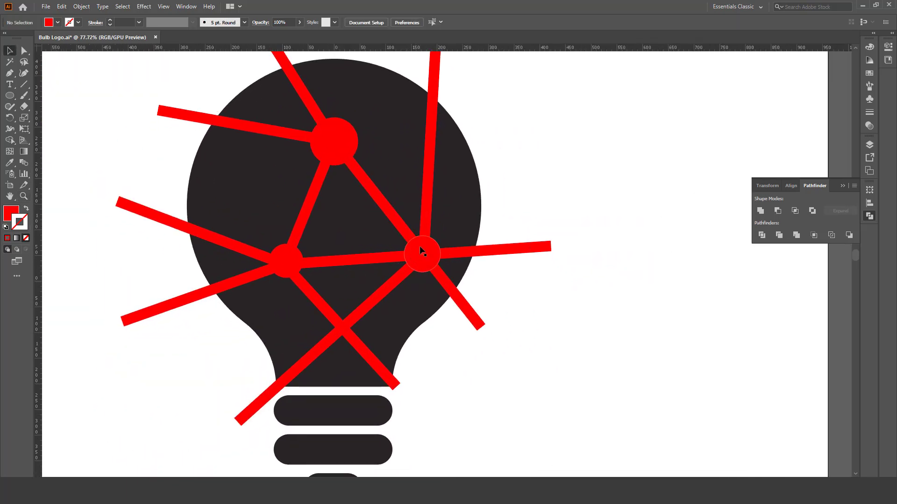
Step: Paste another copy of the upper red circle in place and position it on the lowest line crossing as a larger node
{"action": "left_click", "coordinate": [348, 147]}
{"action": "left_click", "coordinate": [62, 7]}
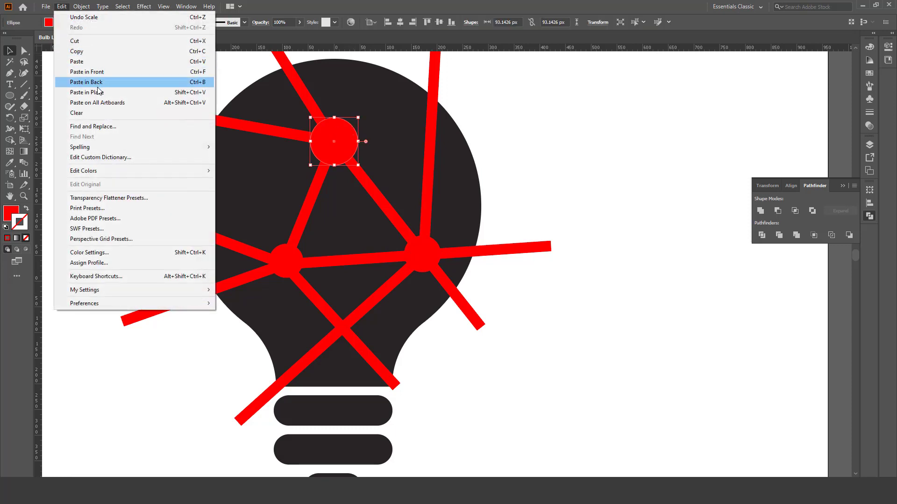
{"action": "left_click", "coordinate": [80, 93]}
{"action": "left_click_drag", "start_coordinate": [336, 140], "coordinate": [338, 291]}
{"action": "left_click", "coordinate": [402, 323]}
{"action": "key", "text": "z"}
{"action": "left_click_drag", "start_coordinate": [368, 290], "coordinate": [410, 270]}
{"action": "left_click_drag", "start_coordinate": [414, 269], "coordinate": [410, 276]}
{"action": "key", "text": "v"}
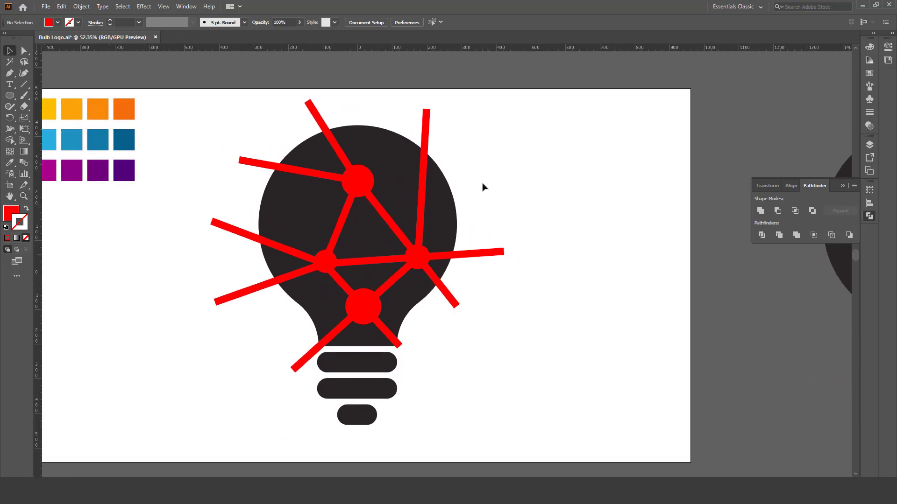
Step: Unite the red lines and the four node circles into one shape, leaving the bulb out of the selection
{"action": "left_click_drag", "start_coordinate": [481, 119], "coordinate": [280, 325]}
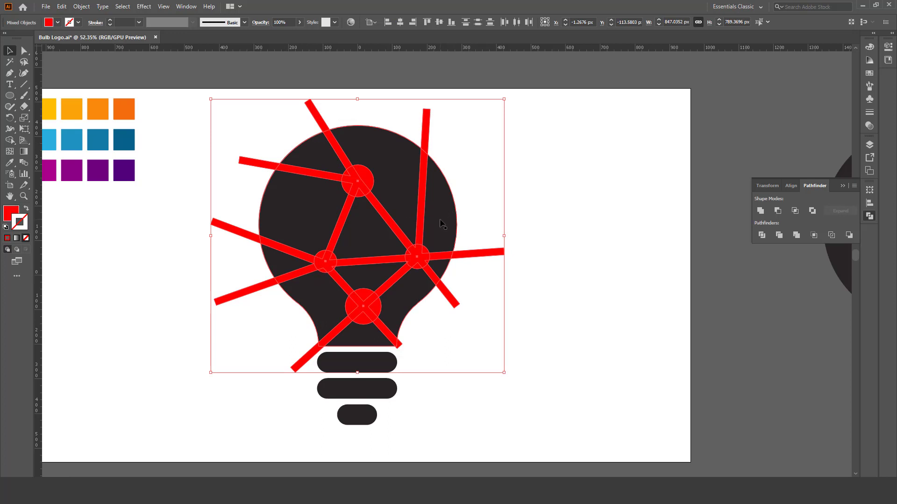
{"action": "left_click", "coordinate": [429, 172], "text": "shift"}
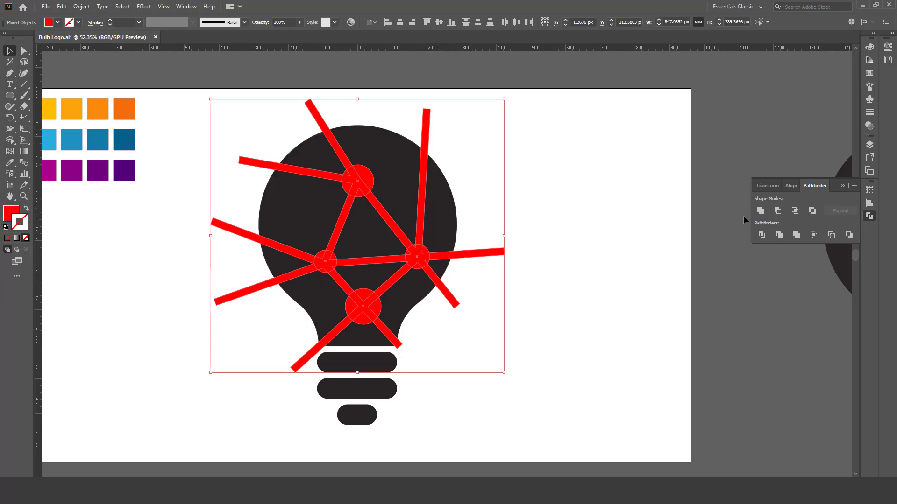
{"action": "left_click", "coordinate": [761, 211]}
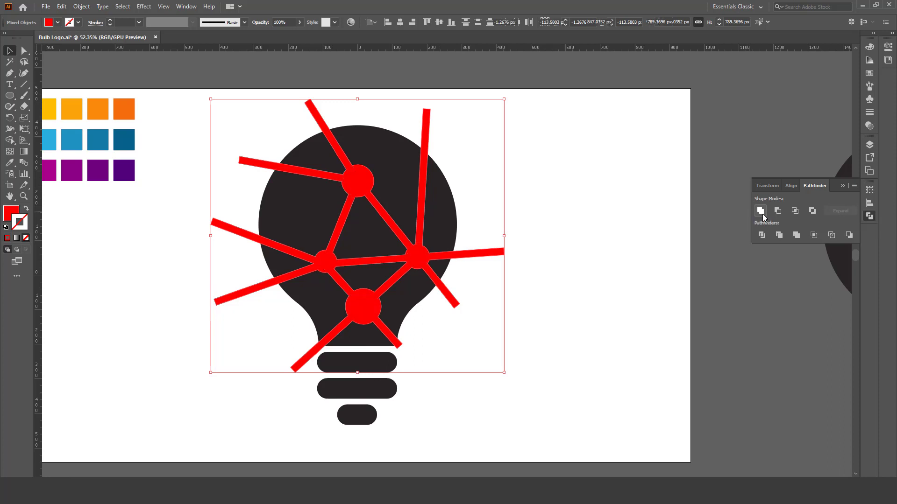
Step: Subtract the united red network from the black bulb with Minus Front
{"action": "left_click", "coordinate": [283, 258], "text": "shift"}
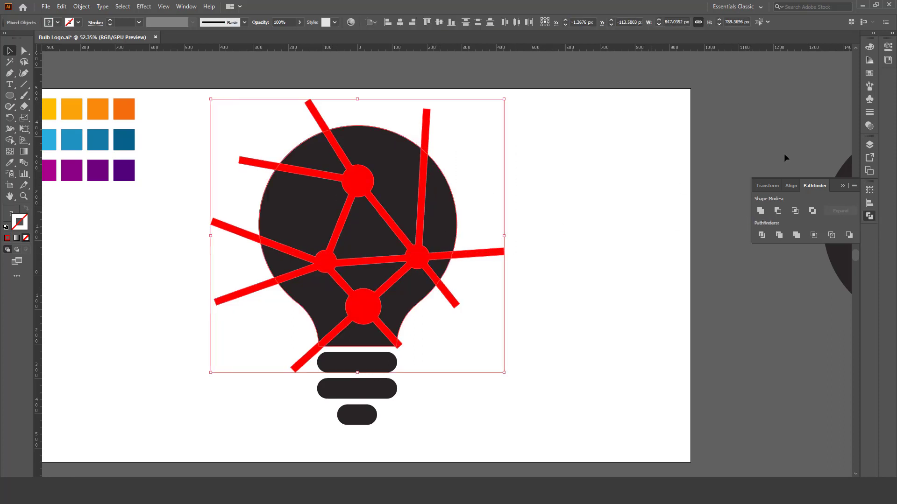
{"action": "left_click", "coordinate": [780, 214]}
{"action": "left_click", "coordinate": [514, 217]}
{"action": "left_click_drag", "start_coordinate": [456, 242], "coordinate": [481, 254]}
Step: Ungroup the cut bulb into separate pieces
{"action": "left_click", "coordinate": [435, 196]}
{"action": "right_click", "coordinate": [436, 197]}
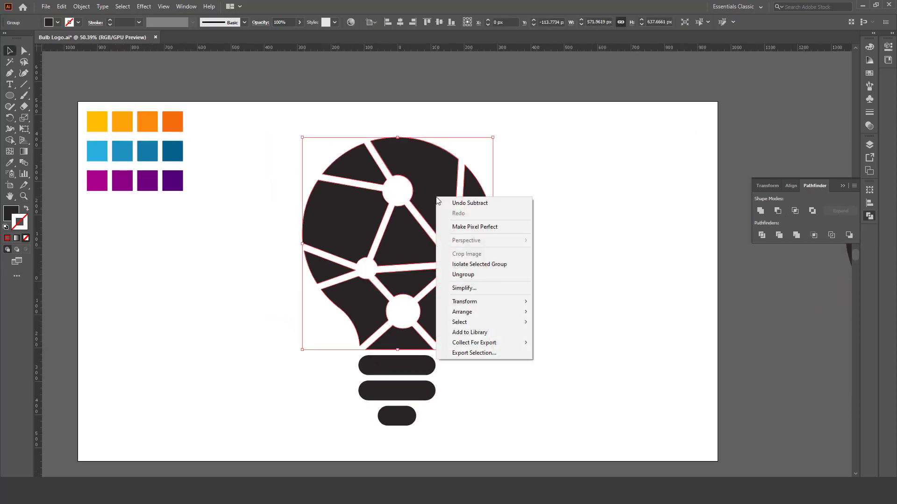
{"action": "left_click", "coordinate": [462, 274]}
{"action": "left_click", "coordinate": [560, 260]}
Step: Color the bulb's upper-right edge piece with the yellow swatch and the large top piece with the light orange swatch
{"action": "left_click", "coordinate": [483, 227]}
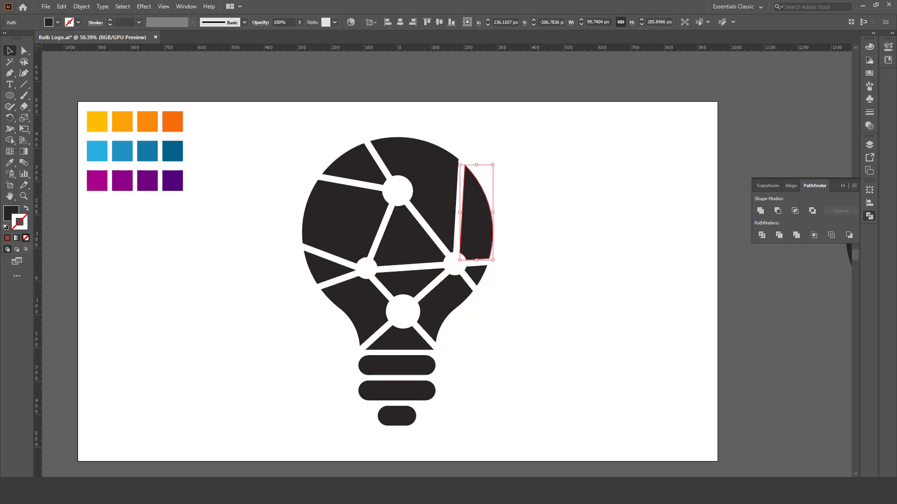
{"action": "left_click", "coordinate": [9, 163]}
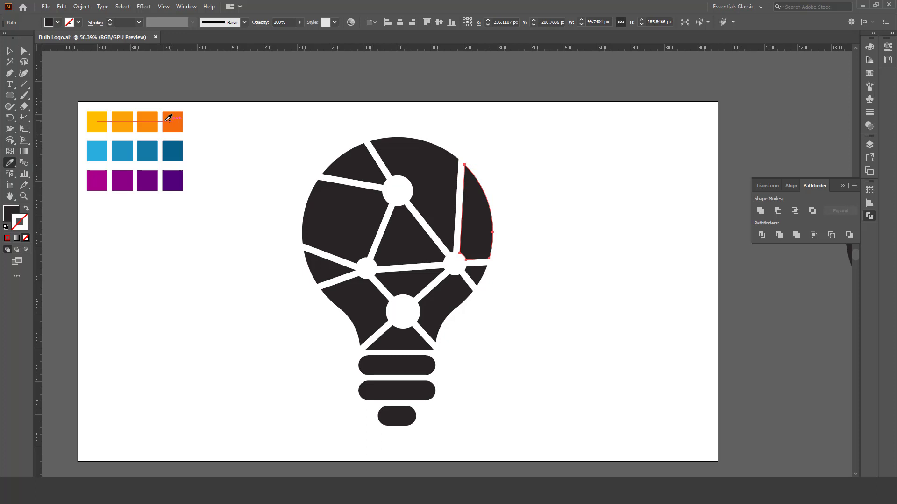
{"action": "left_click", "coordinate": [99, 118]}
{"action": "key", "text": "v"}
{"action": "left_click", "coordinate": [416, 224]}
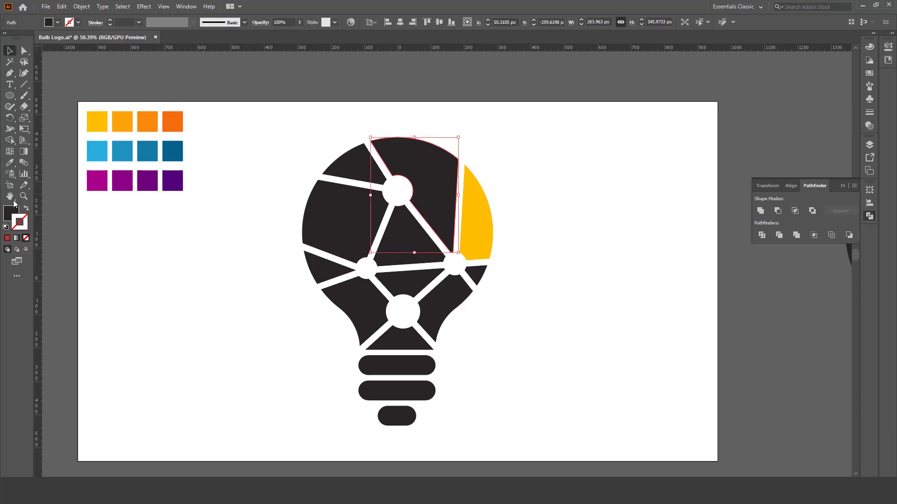
{"action": "left_click", "coordinate": [9, 162]}
{"action": "left_click", "coordinate": [128, 121]}
{"action": "key", "text": "v"}
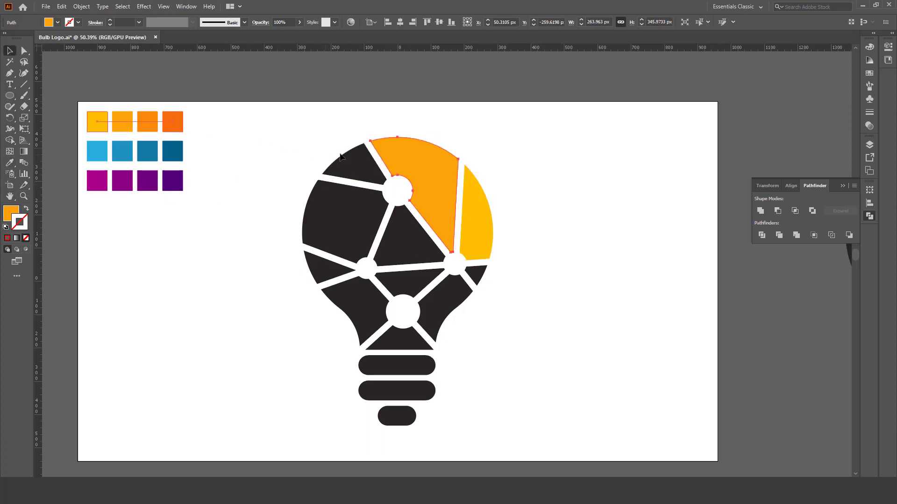
Step: Color the small upper-left bulb piece with the darkest orange swatch
{"action": "left_click", "coordinate": [340, 156]}
{"action": "left_click", "coordinate": [10, 162]}
{"action": "left_click", "coordinate": [177, 124]}
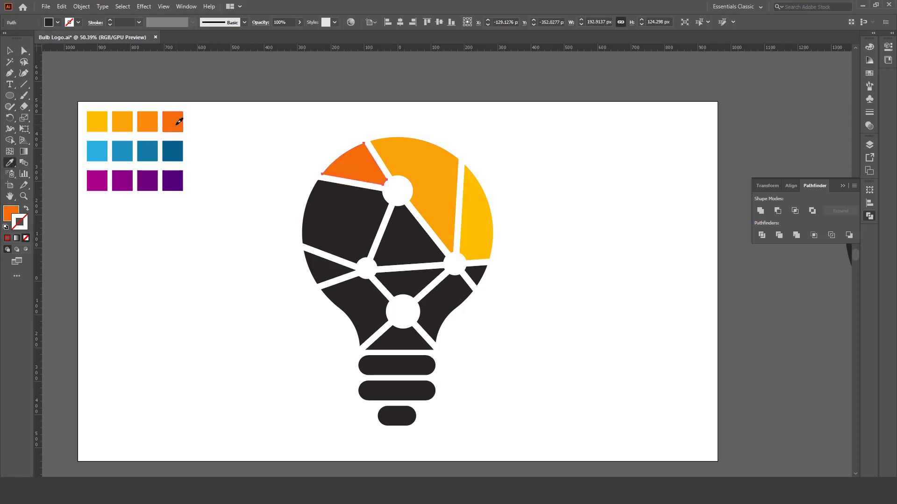
{"action": "key", "text": "v"}
{"action": "left_click", "coordinate": [258, 250]}
Step: Color the small right-edge piece with the lightest blue swatch and the central triangle with the third blue swatch
{"action": "left_click", "coordinate": [475, 276]}
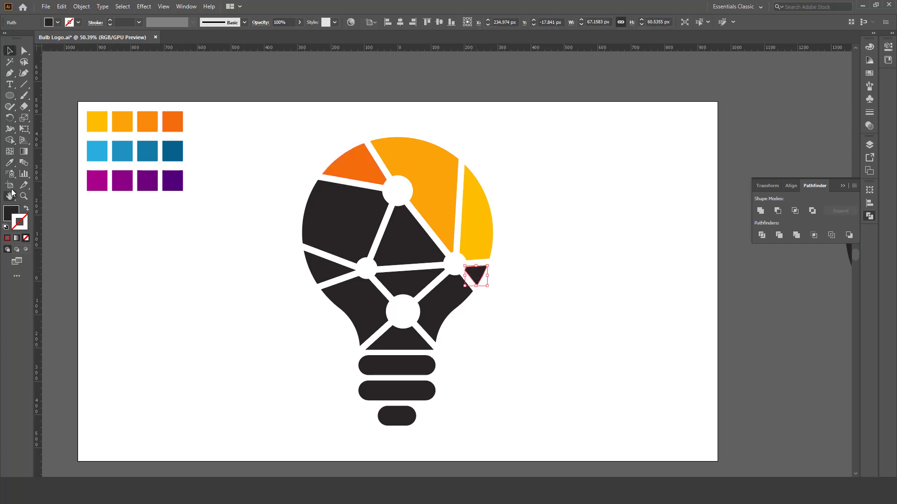
{"action": "left_click", "coordinate": [10, 162]}
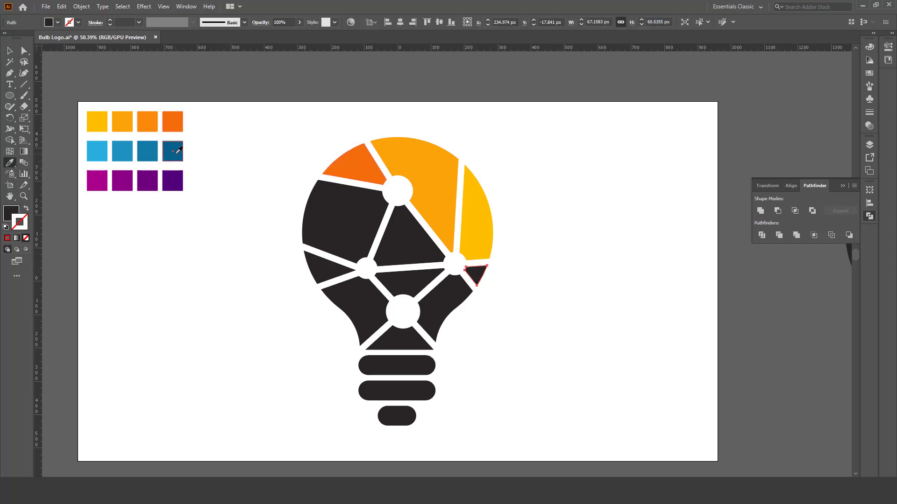
{"action": "left_click", "coordinate": [98, 150]}
{"action": "key", "text": "v"}
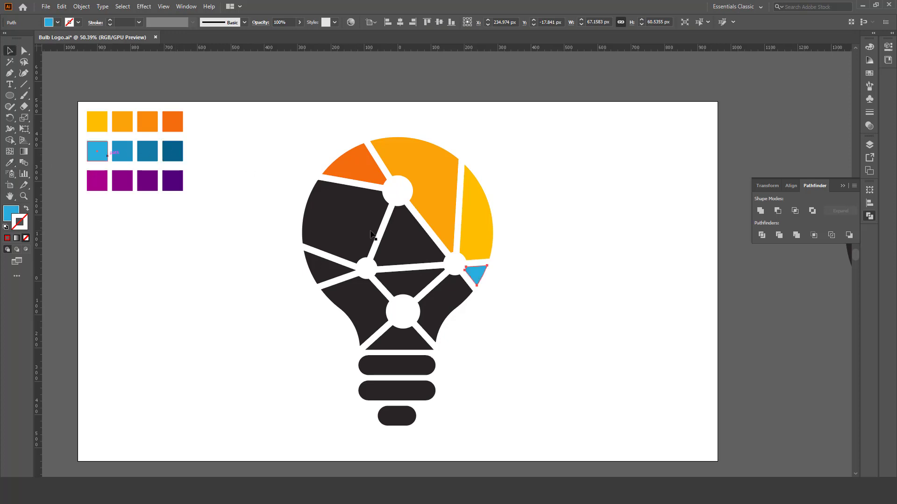
{"action": "left_click", "coordinate": [409, 233]}
{"action": "left_click", "coordinate": [15, 164]}
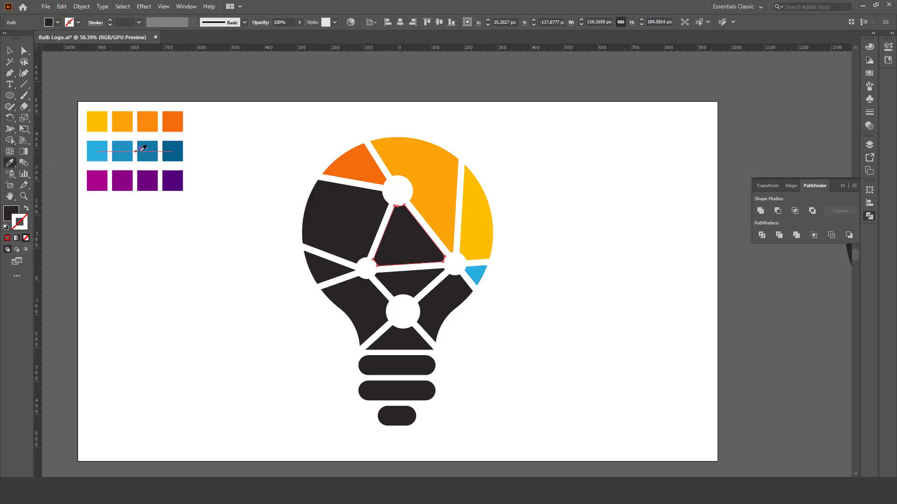
{"action": "left_click", "coordinate": [147, 149]}
{"action": "key", "text": "v"}
Step: Color the large left bulb piece with the darkest blue swatch
{"action": "left_click", "coordinate": [323, 207]}
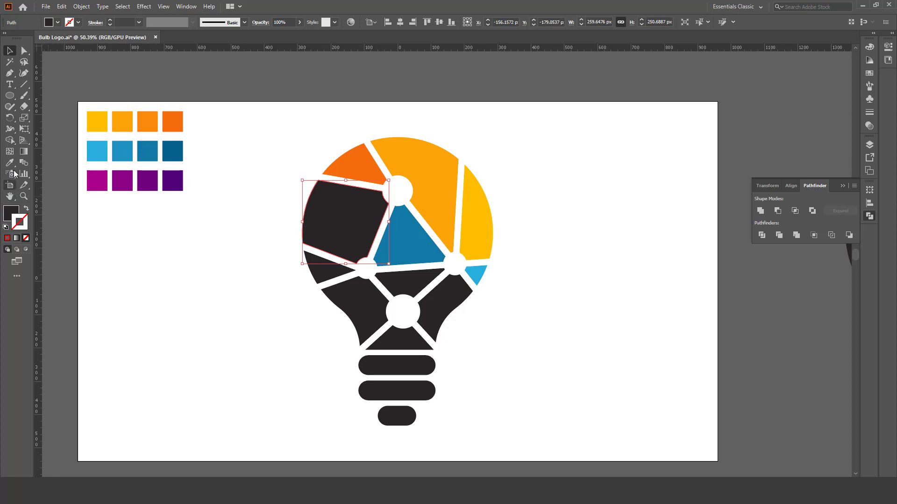
{"action": "left_click", "coordinate": [9, 163]}
{"action": "left_click", "coordinate": [169, 149]}
{"action": "key", "text": "v"}
{"action": "left_click", "coordinate": [326, 162]}
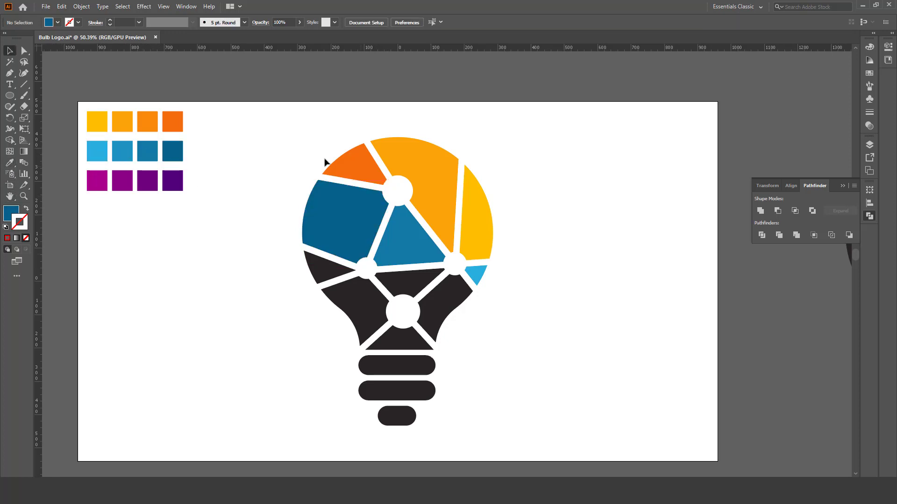
Step: Color the lower-right piece with the magenta swatch and the small piece under the central triangle with the second purple swatch
{"action": "left_click", "coordinate": [441, 312]}
{"action": "left_click", "coordinate": [9, 163]}
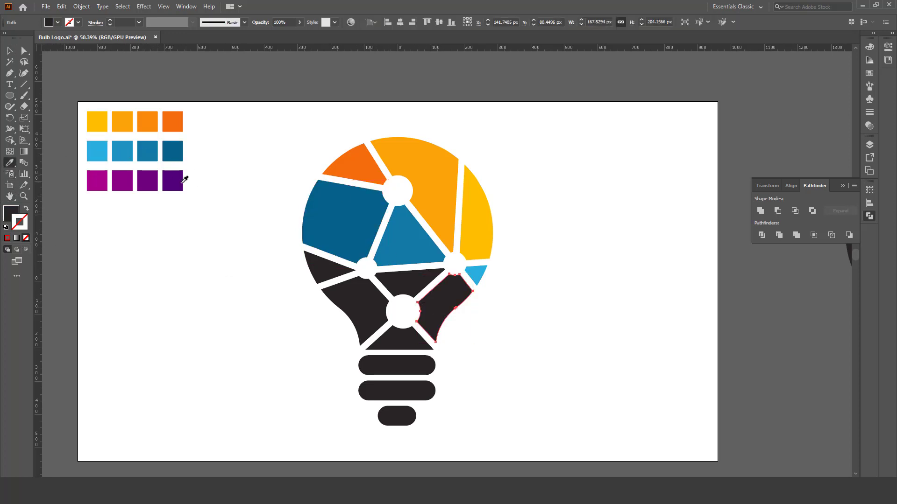
{"action": "left_click", "coordinate": [97, 181]}
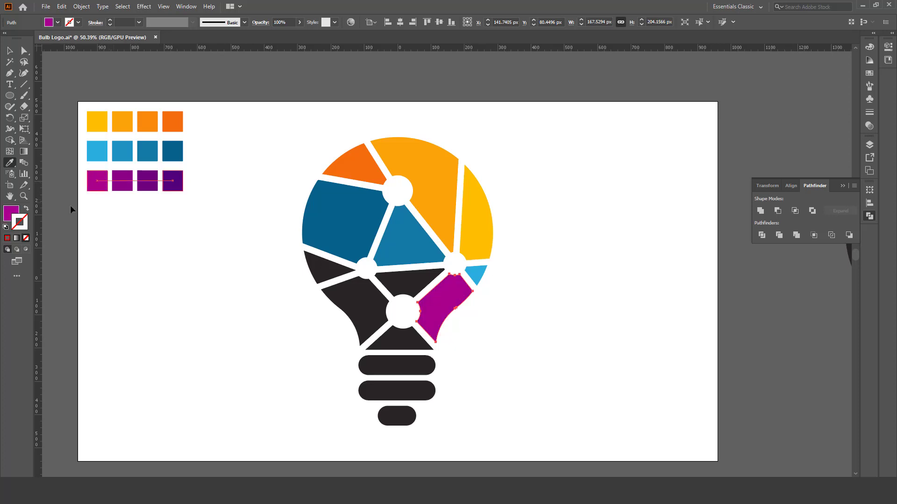
{"action": "key", "text": "v"}
{"action": "left_click", "coordinate": [400, 286]}
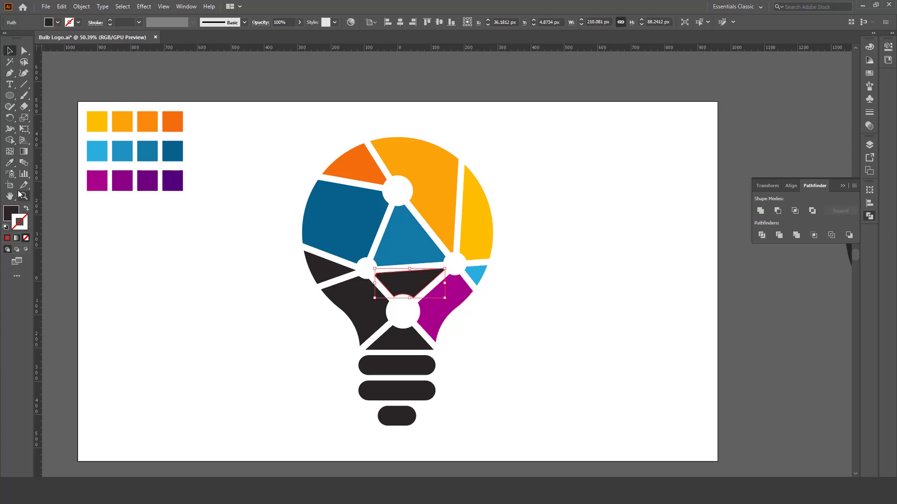
{"action": "left_click", "coordinate": [9, 163]}
{"action": "left_click", "coordinate": [127, 180]}
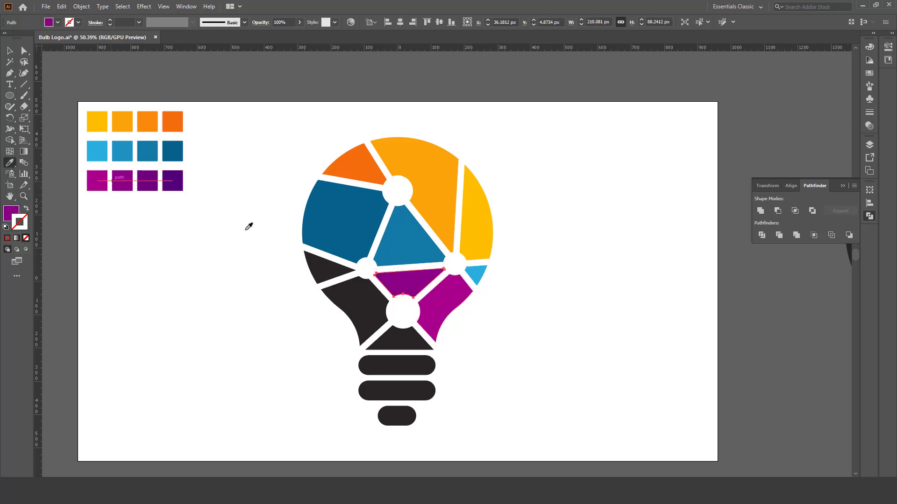
{"action": "key", "text": "v"}
Step: Color the lower-left piece with the third purple swatch and the small left-edge piece with the darkest purple swatch
{"action": "left_click", "coordinate": [348, 299]}
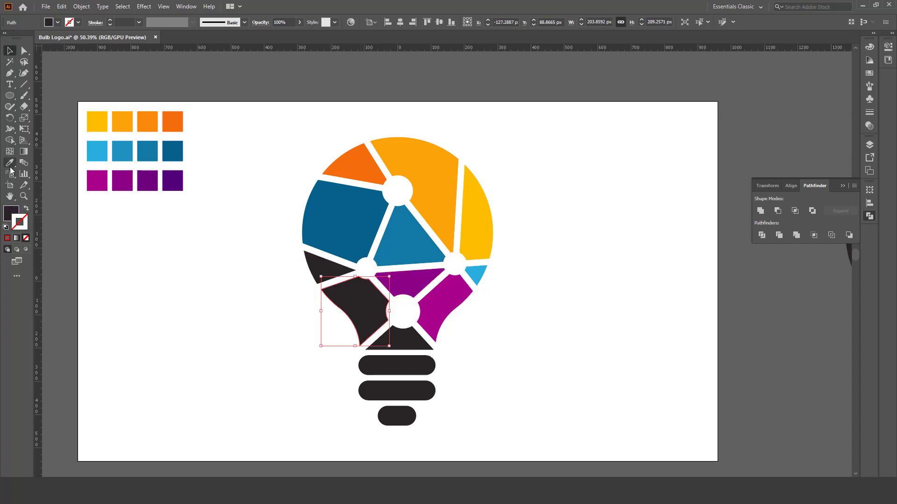
{"action": "left_click", "coordinate": [9, 163]}
{"action": "left_click", "coordinate": [147, 181]}
{"action": "key", "text": "v"}
{"action": "left_click", "coordinate": [329, 267]}
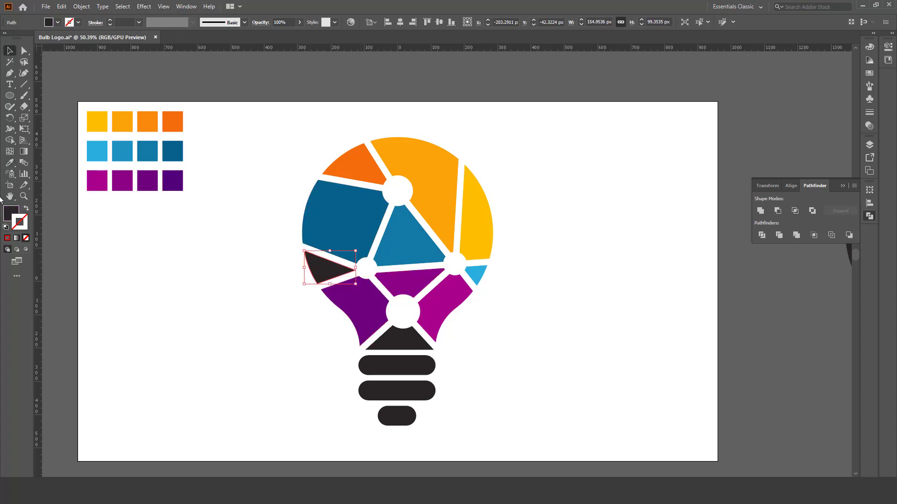
{"action": "left_click", "coordinate": [9, 162]}
{"action": "left_click", "coordinate": [179, 176]}
{"action": "key", "text": "v"}
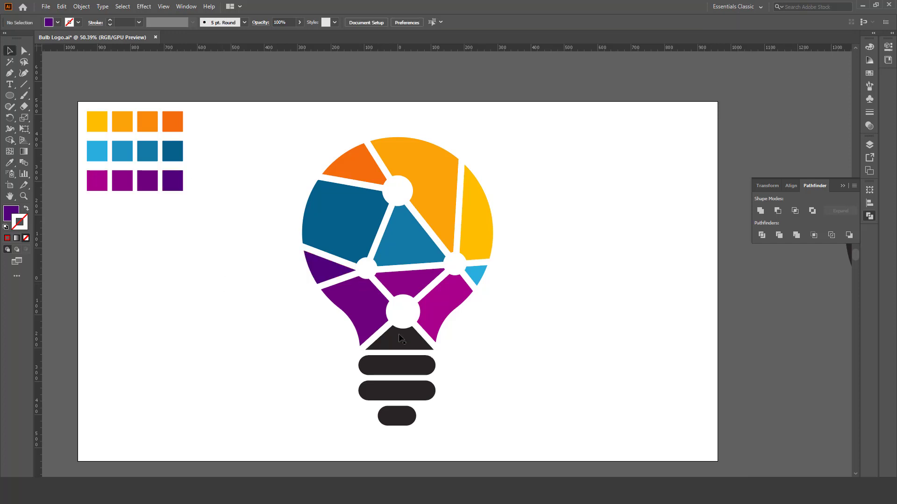
Step: Sample the darkest purple for the bottom bulb piece and darken its fill to 3B005E
{"action": "left_click", "coordinate": [400, 339]}
{"action": "left_click", "coordinate": [9, 163]}
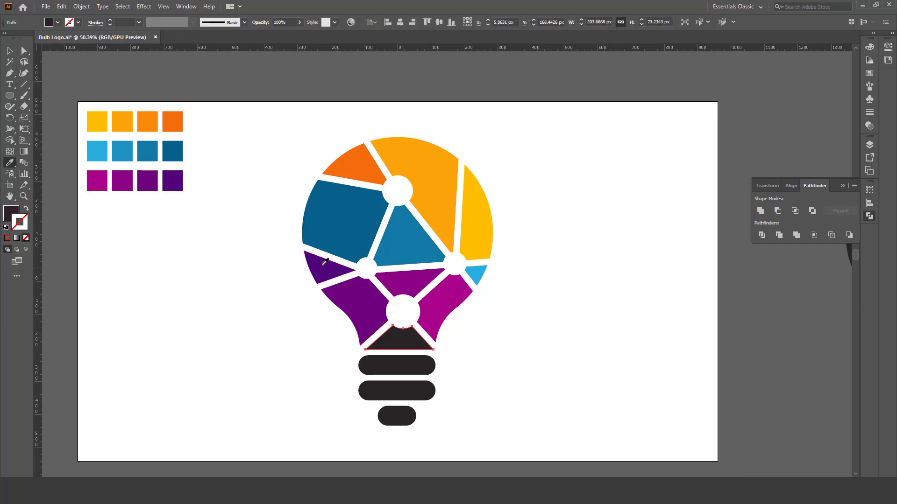
{"action": "key", "text": "v"}
{"action": "double_click", "coordinate": [9, 213]}
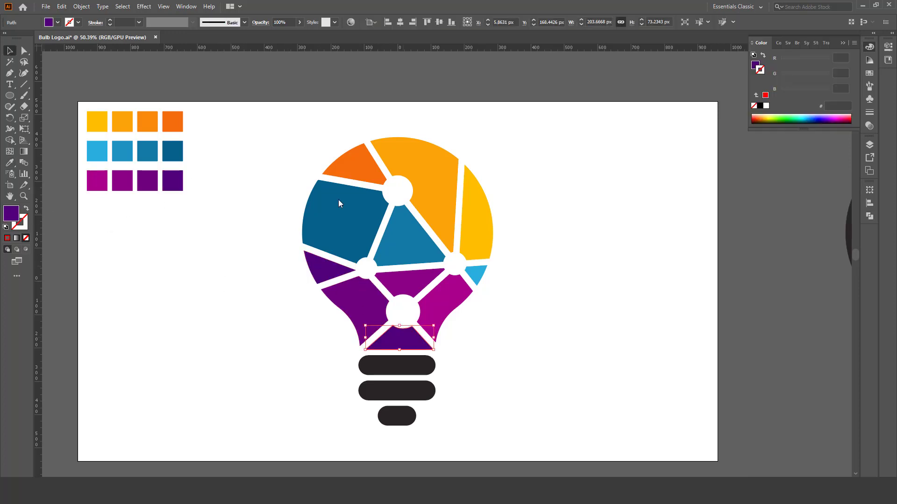
{"action": "left_click", "coordinate": [638, 199]}
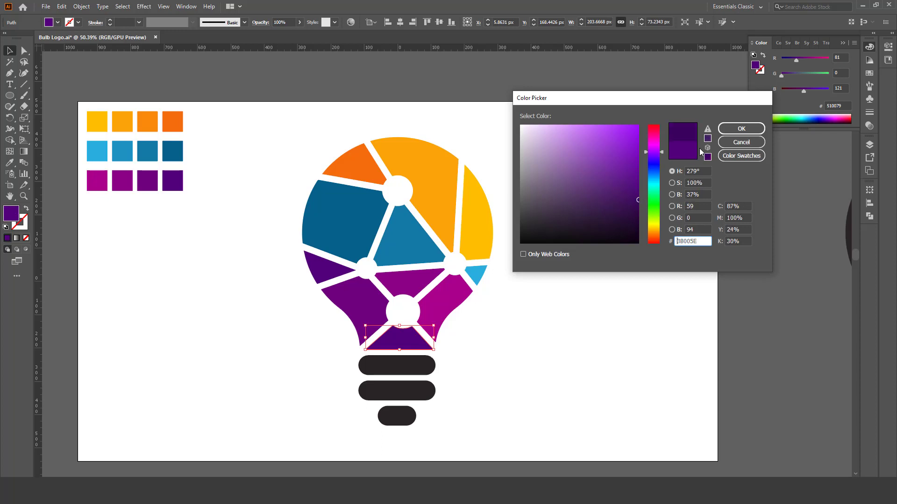
{"action": "left_click", "coordinate": [742, 128]}
{"action": "left_click", "coordinate": [501, 293]}
Step: Select the three rounded base bars and squash them vertically so each is about 48 px high
{"action": "key", "text": "z"}
{"action": "left_click_drag", "start_coordinate": [502, 294], "coordinate": [459, 284]}
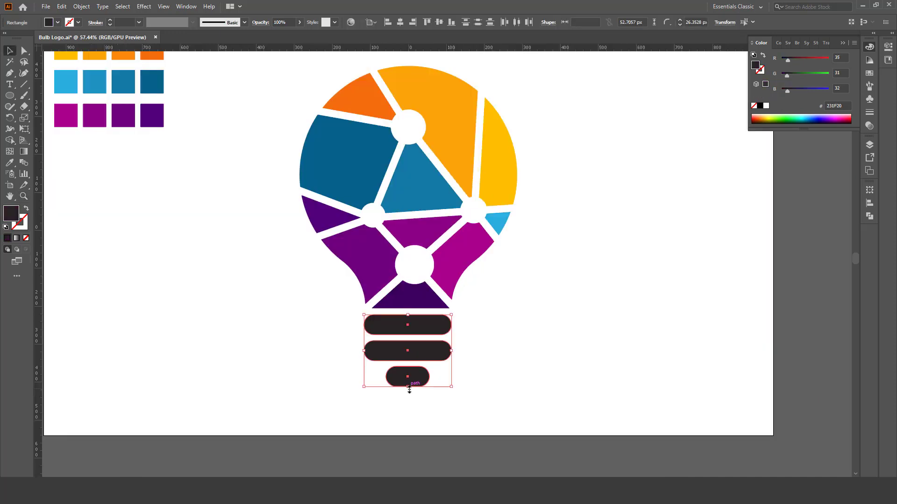
{"action": "left_click_drag", "start_coordinate": [408, 388], "coordinate": [409, 382]}
{"action": "key", "text": "z"}
{"action": "left_click_drag", "start_coordinate": [437, 355], "coordinate": [446, 407]}
{"action": "left_click_drag", "start_coordinate": [413, 374], "coordinate": [422, 374]}
{"action": "key", "text": "v"}
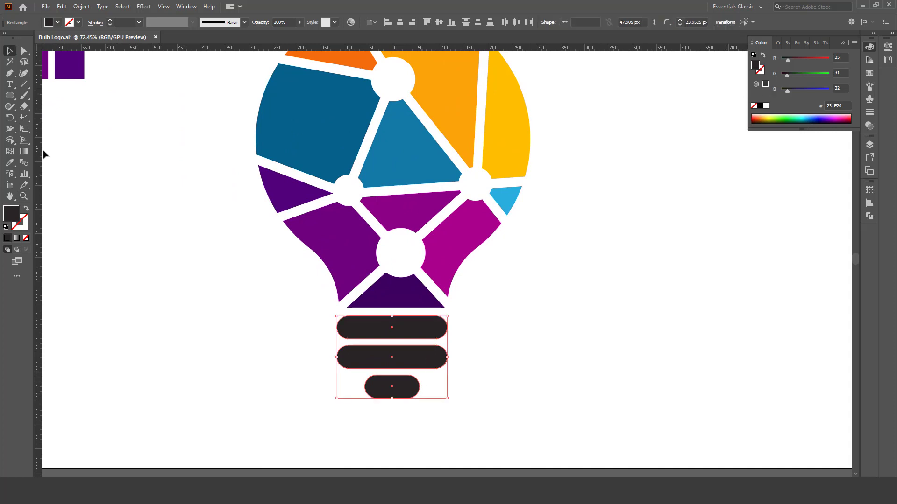
Step: Set the fill of the three selected base bars to the neutral dark gray 353535
{"action": "double_click", "coordinate": [10, 214]}
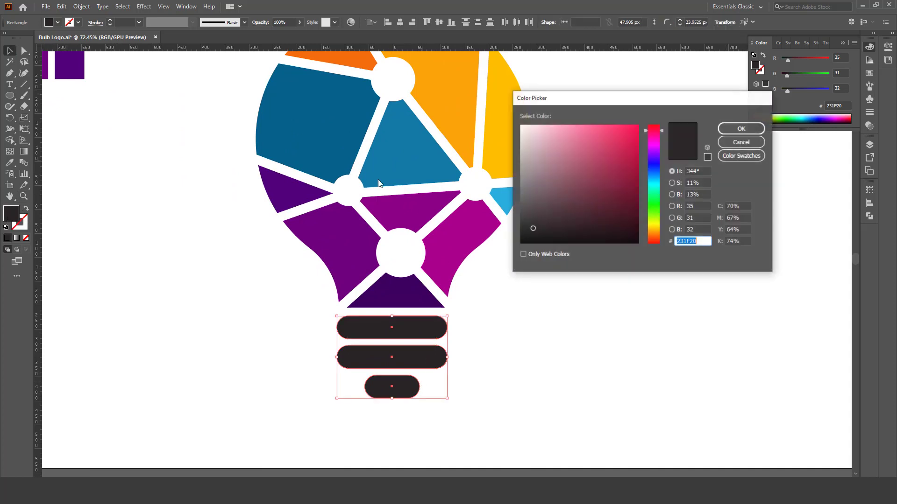
{"action": "left_click", "coordinate": [521, 224]}
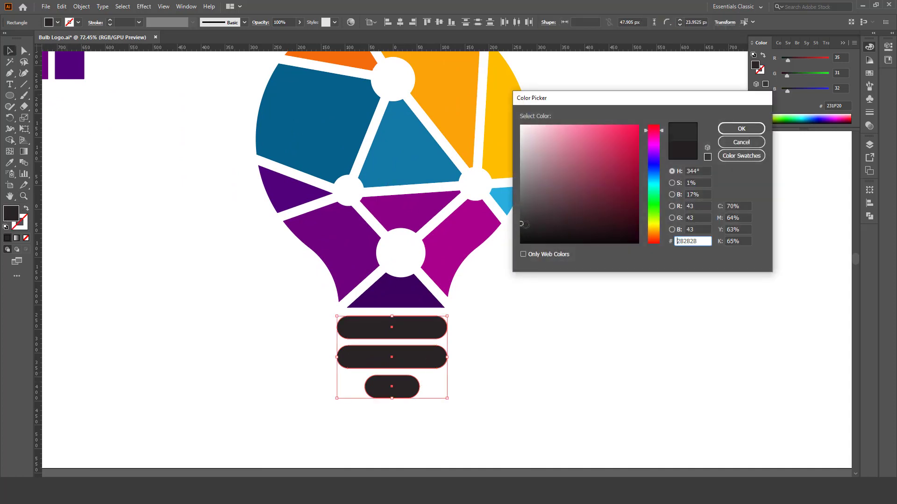
{"action": "left_click_drag", "start_coordinate": [525, 224], "coordinate": [519, 219]}
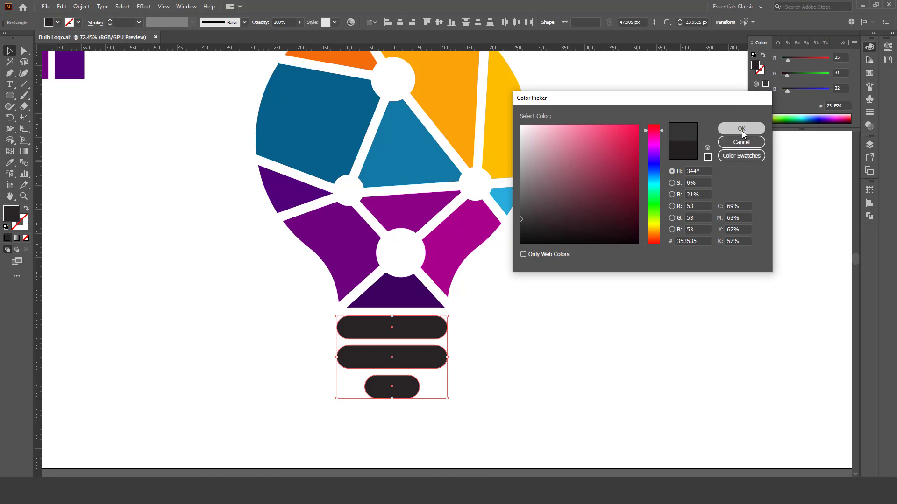
{"action": "left_click", "coordinate": [741, 129]}
Step: Group all the bulb pieces and base bars into one object and center it on the artboard
{"action": "key", "text": "z"}
{"action": "left_click_drag", "start_coordinate": [420, 312], "coordinate": [428, 330]}
{"action": "key", "text": "v"}
{"action": "left_click", "coordinate": [550, 277]}
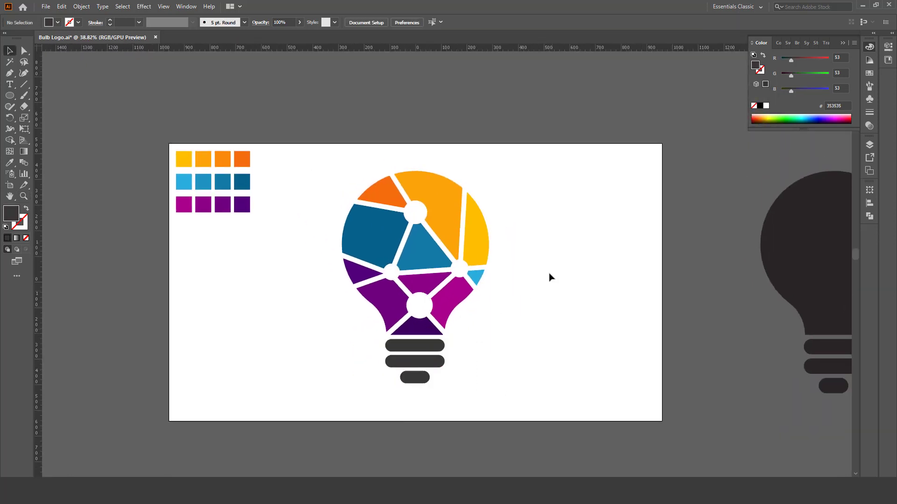
{"action": "left_click_drag", "start_coordinate": [537, 176], "coordinate": [352, 410]}
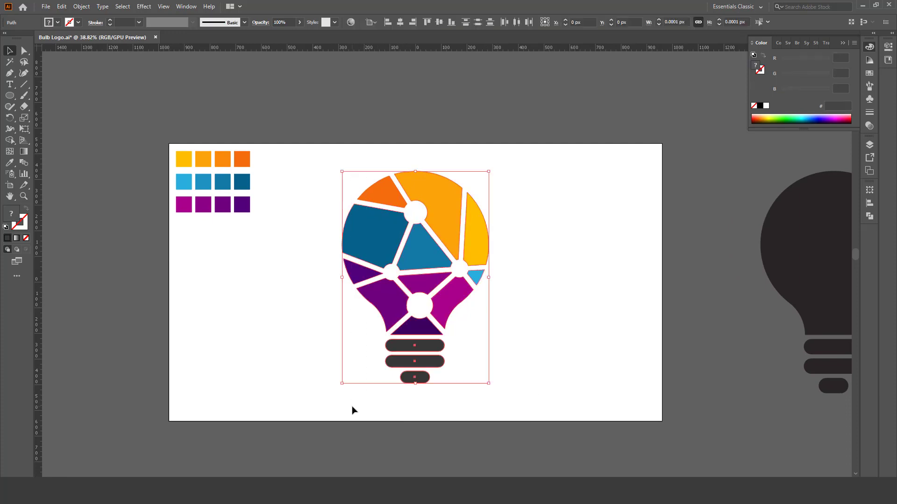
{"action": "key", "text": "ctrl+g"}
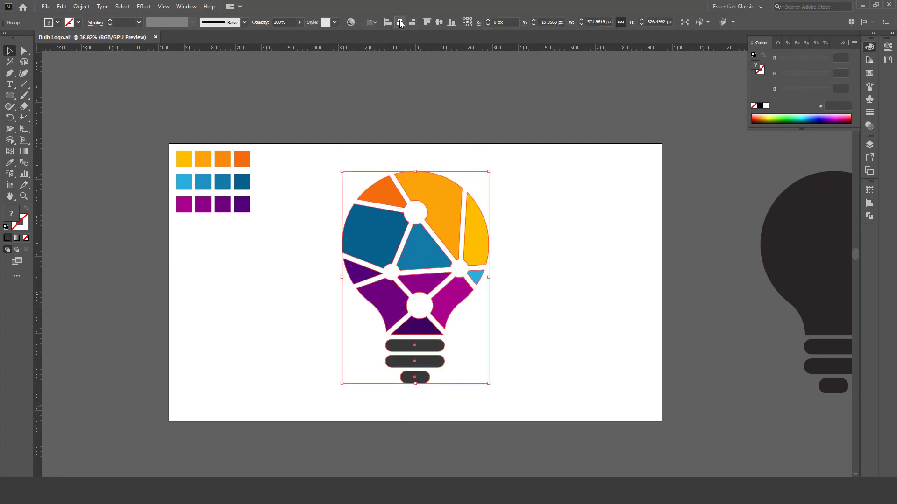
{"action": "left_click", "coordinate": [439, 22]}
{"action": "left_click", "coordinate": [559, 181]}
Step: Show the finished logo in full-screen mode with the panels hidden and save the document
{"action": "key", "text": "f"}
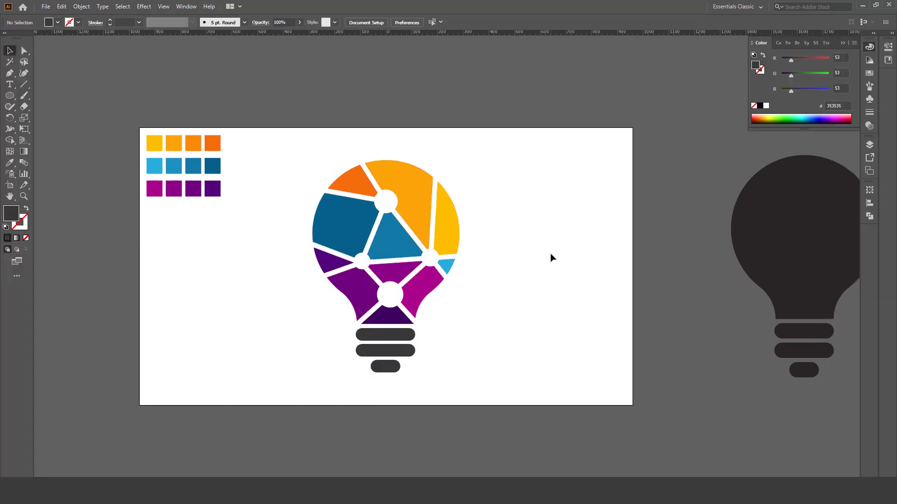
{"action": "key", "text": "Tab"}
{"action": "left_click_drag", "start_coordinate": [391, 292], "coordinate": [616, 319]}
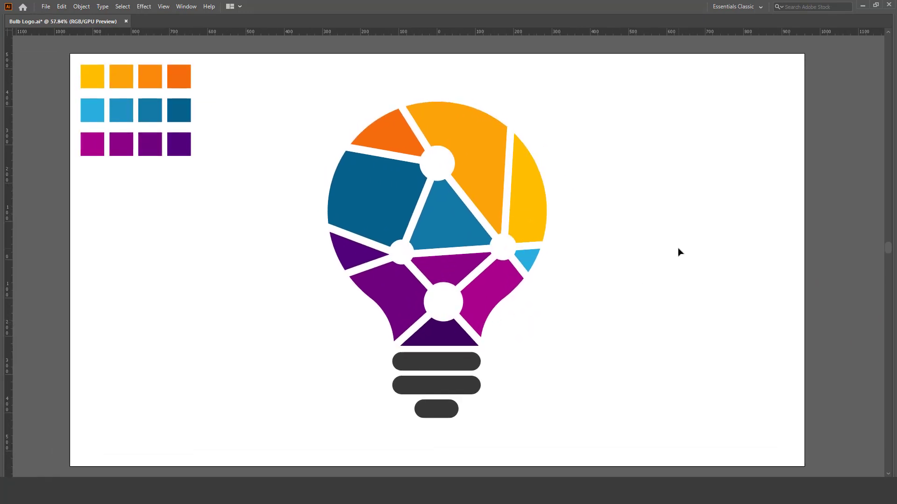
{"action": "key", "text": "ctrl+s"}
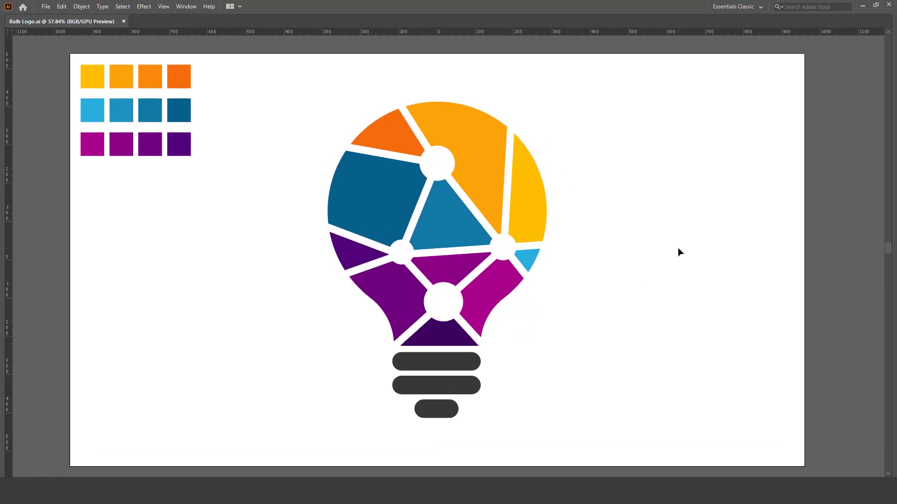